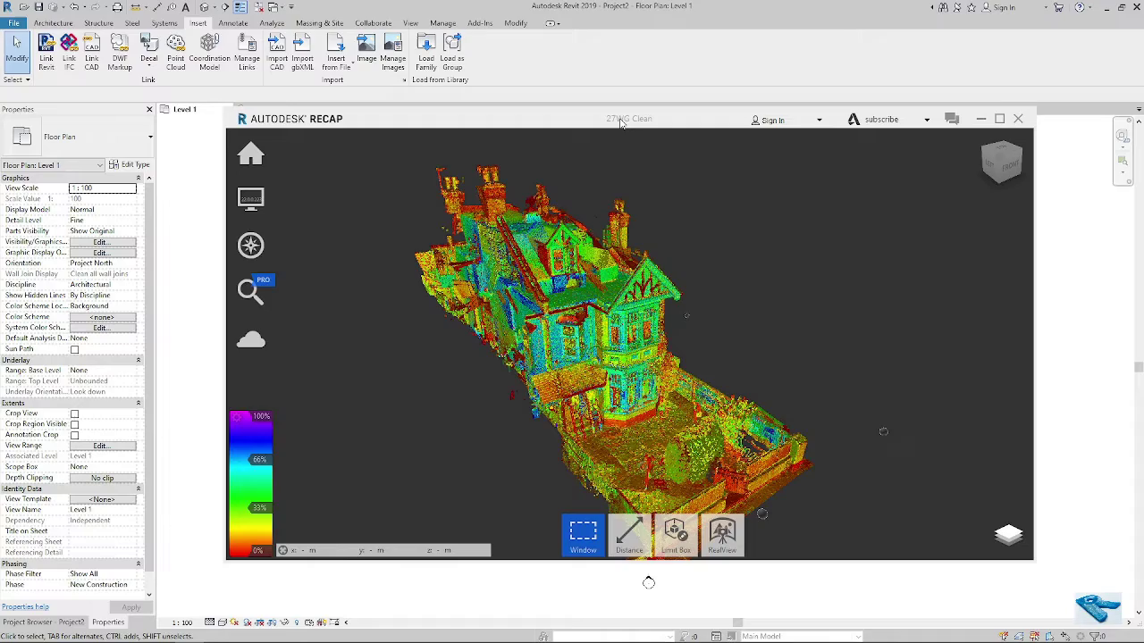
# Step: Inspect the 27WG Clean point cloud from several angles in ReCap and move its window off the Revit workspace
pyautogui.moveTo(724, 371); pyautogui.dragTo(724, 335, button='middle')
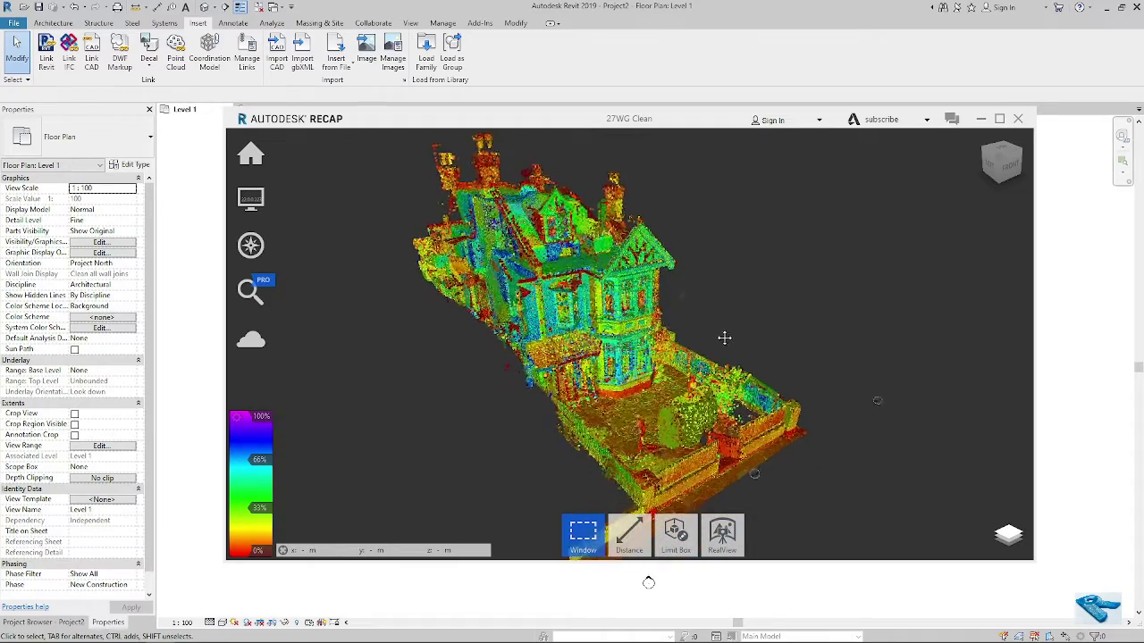
pyautogui.scroll(-1, 636, 443)
pyautogui.keyDown('shift'); pyautogui.moveTo(520, 429); pyautogui.dragTo(541, 411, button='middle'); pyautogui.keyUp('shift')
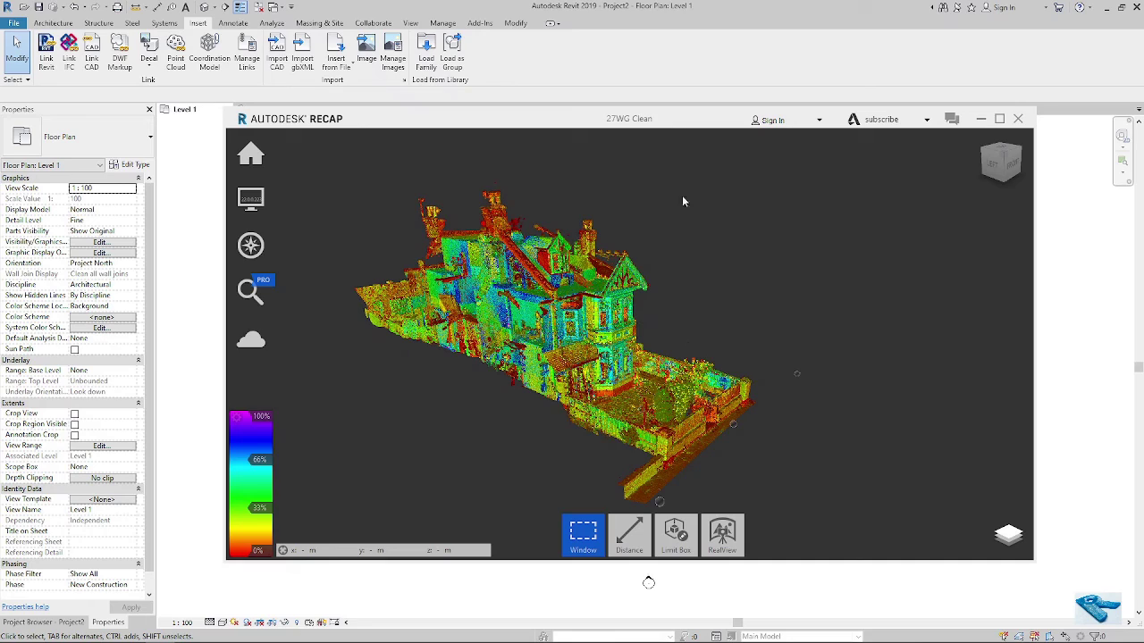
pyautogui.moveTo(585, 429); pyautogui.dragTo(717, 334)
pyautogui.keyDown('shift'); pyautogui.moveTo(717, 329); pyautogui.dragTo(639, 329, button='middle'); pyautogui.keyUp('shift')
pyautogui.moveTo(619, 119); pyautogui.dragTo(0, 81)
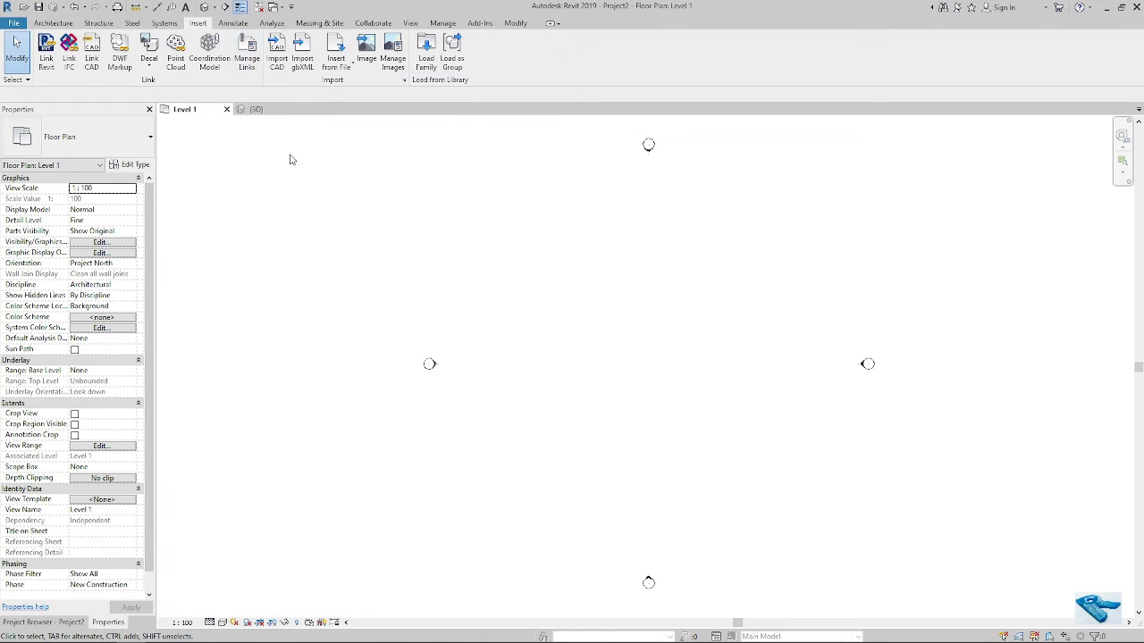
# Step: Link the point cloud 27WG Clean.rcp into the Level 1 plan through Manage Links, using Auto - Center to Center positioning
pyautogui.click(175, 62)
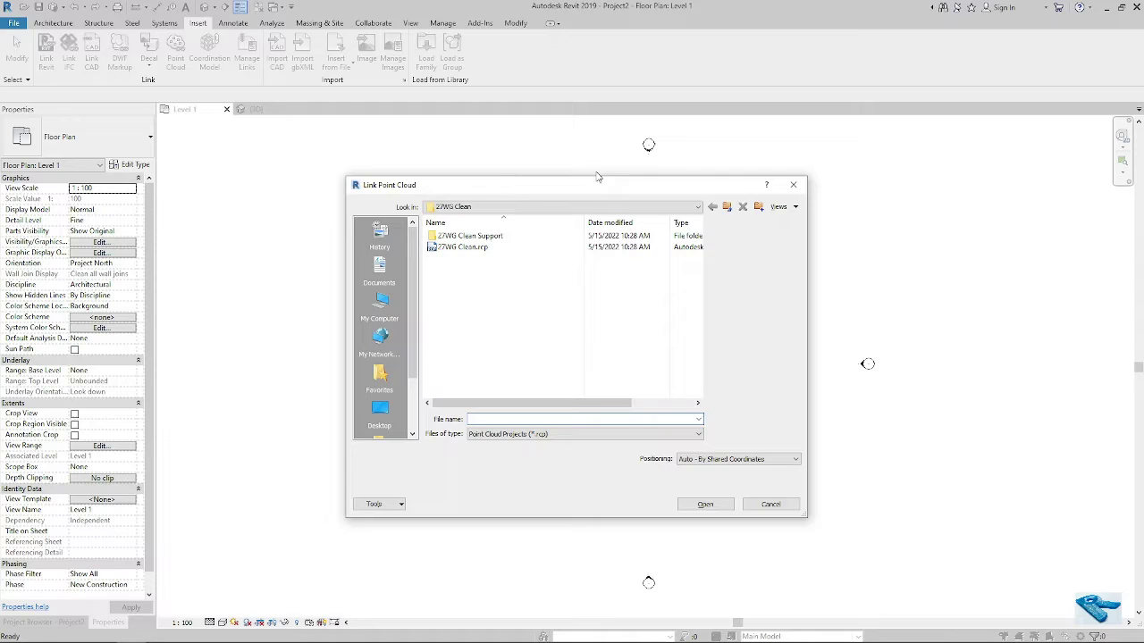
pyautogui.press('Escape')
pyautogui.click(246, 58)
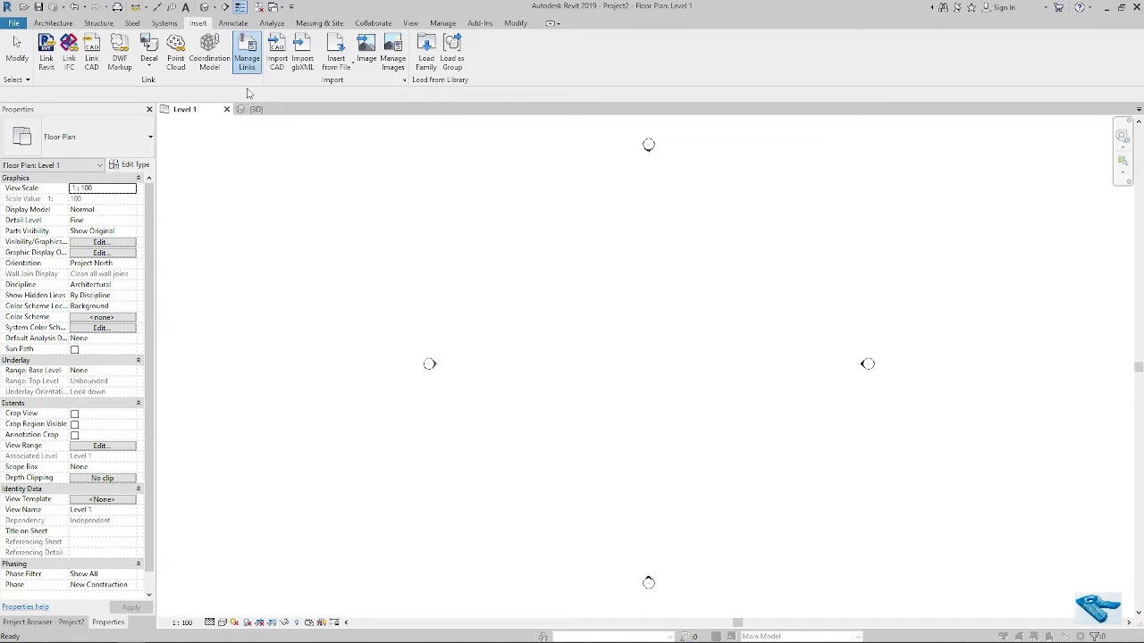
pyautogui.click(684, 192)
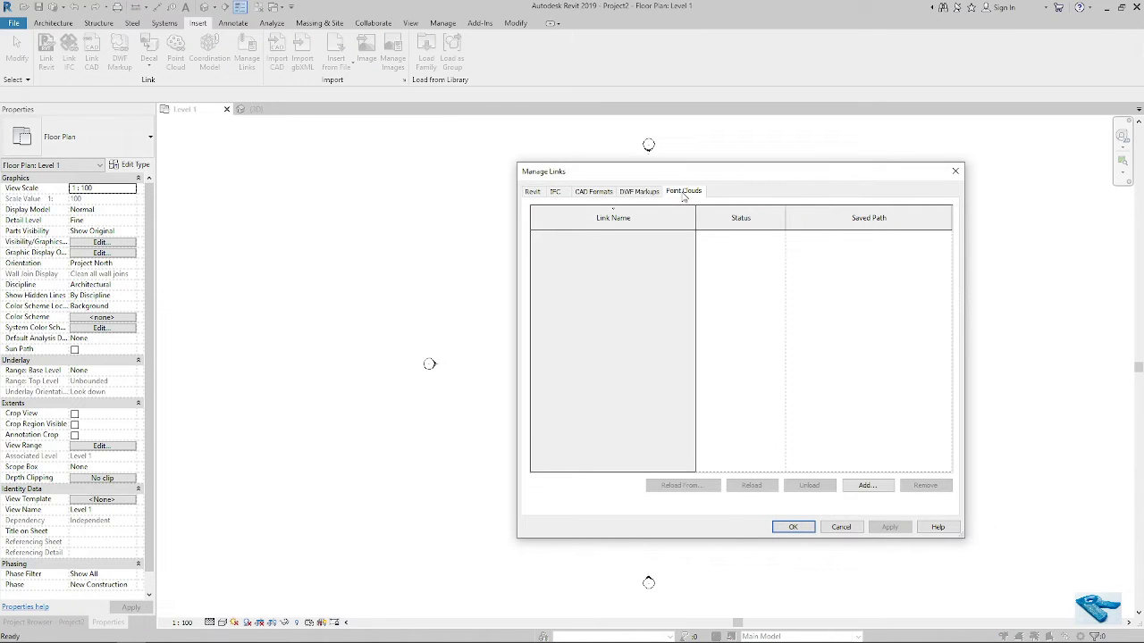
pyautogui.click(875, 487)
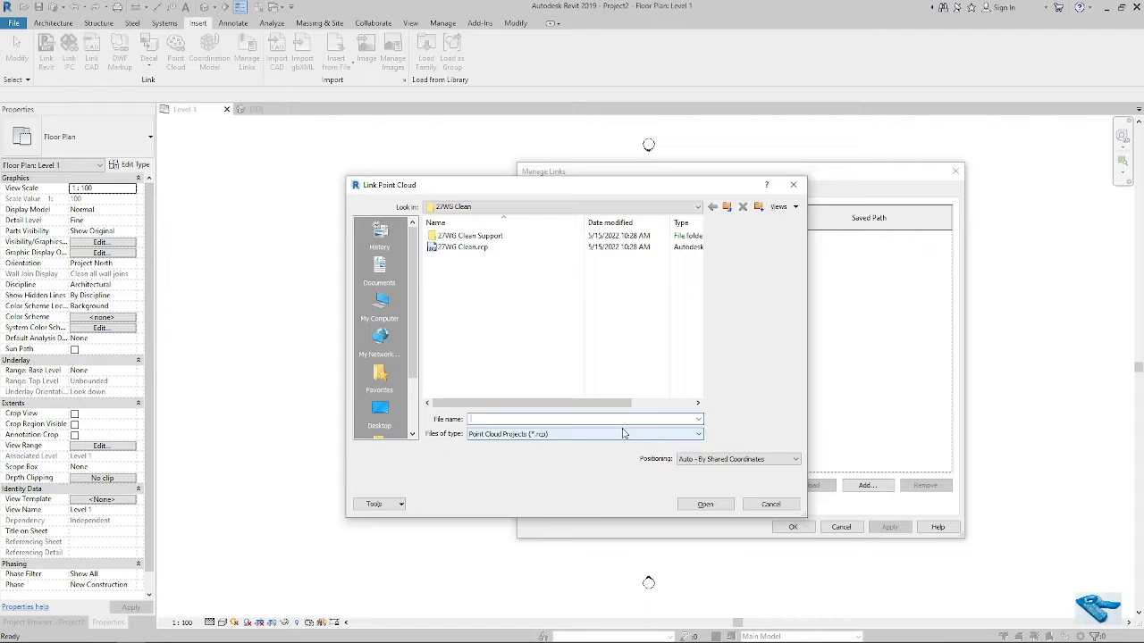
pyautogui.click(756, 459)
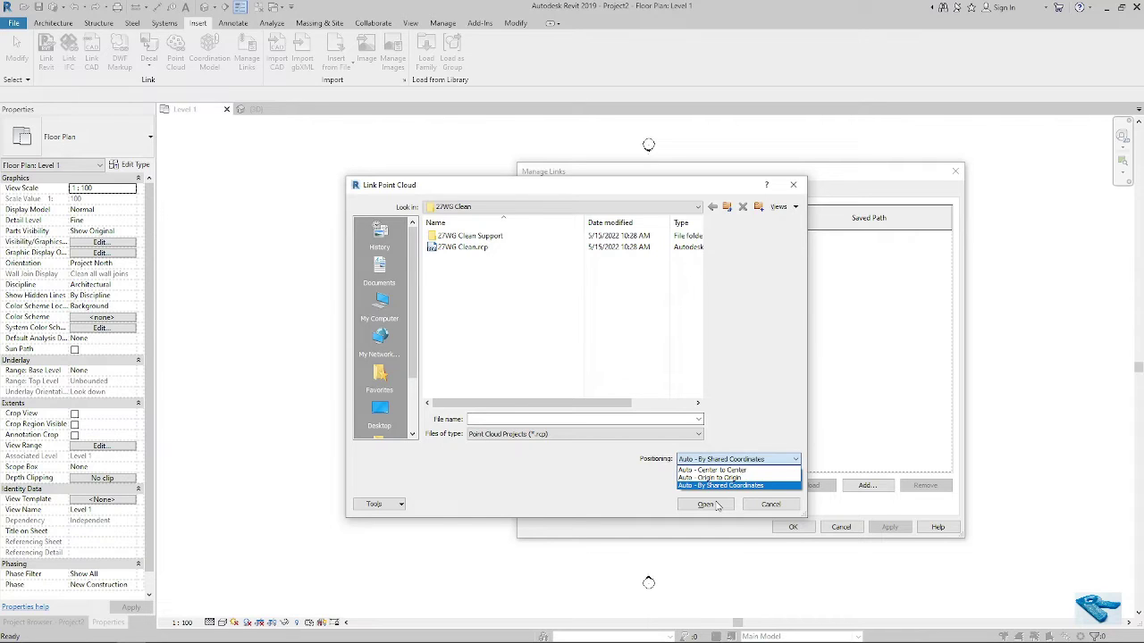
pyautogui.click(477, 258)
pyautogui.click(470, 239)
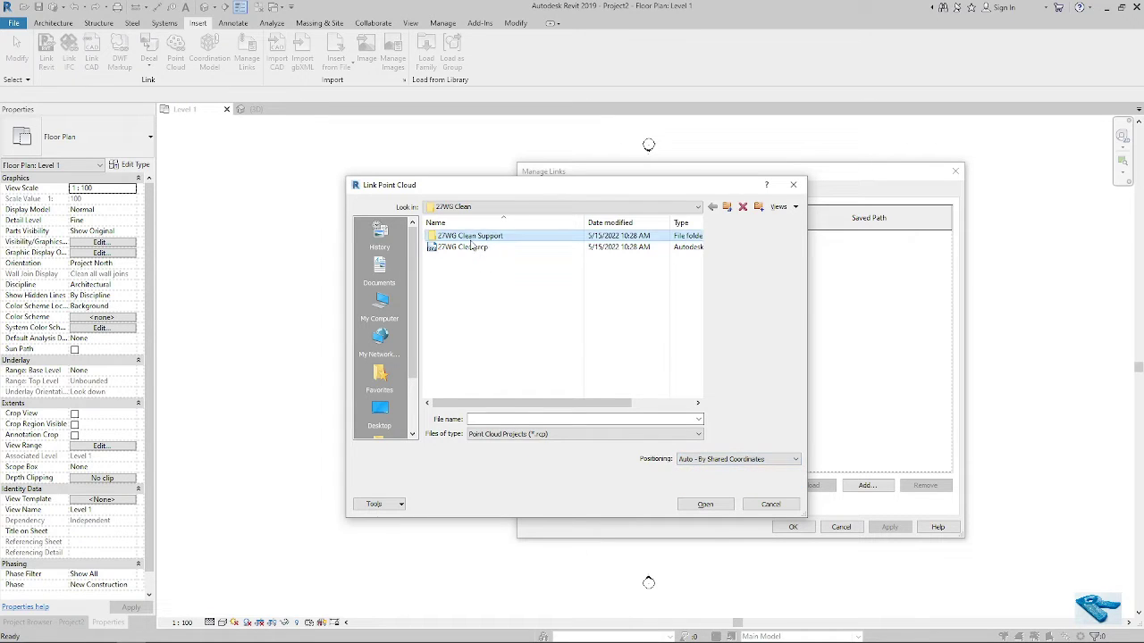
pyautogui.click(471, 247)
pyautogui.click(749, 459)
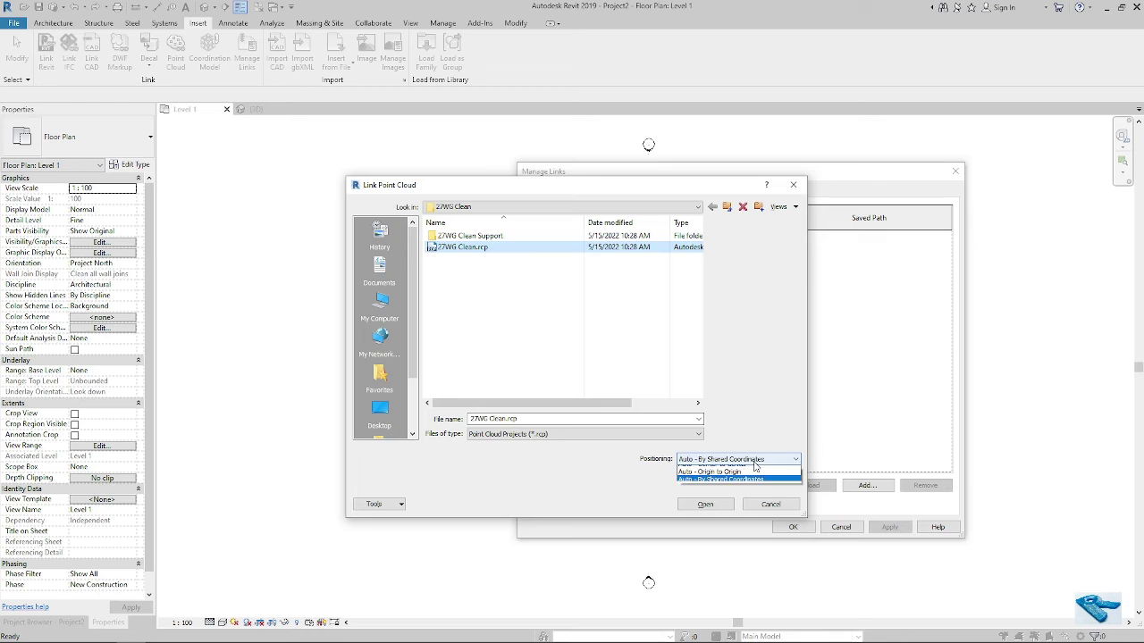
pyautogui.click(751, 465)
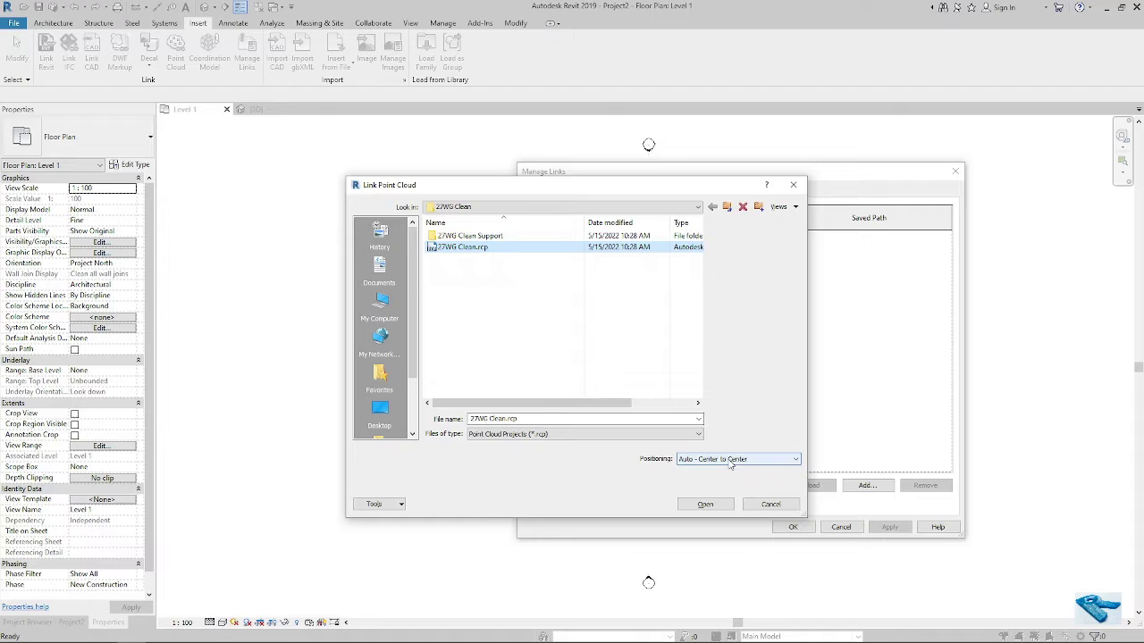
pyautogui.click(705, 504)
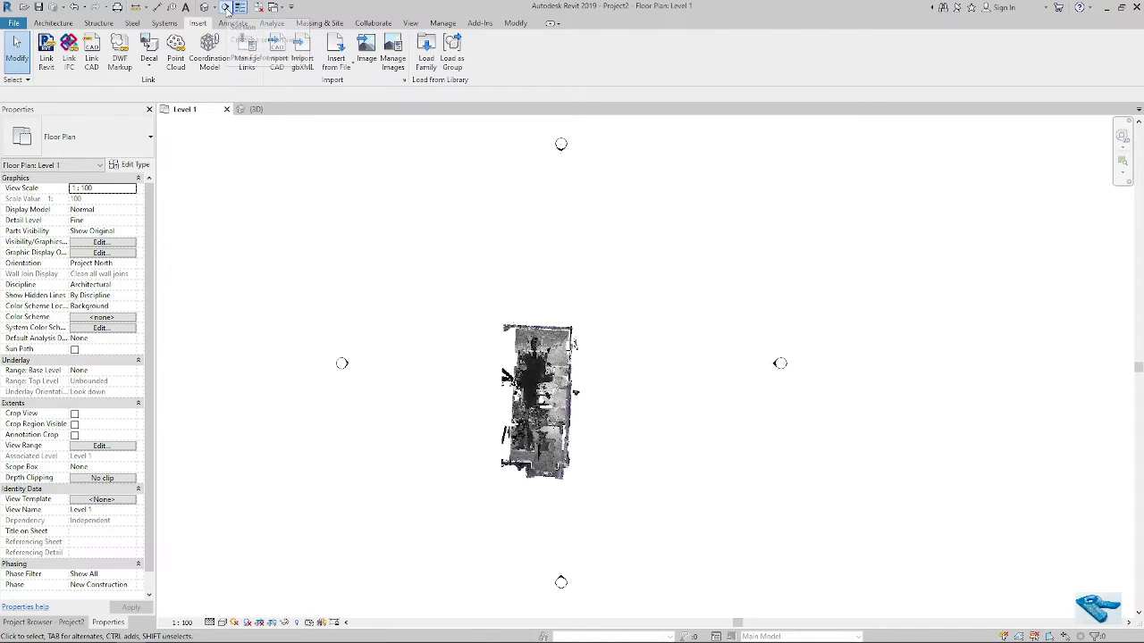
# Step: Draw a building section running vertically in plan through the full length of the point cloud and open its view
pyautogui.click(226, 8)
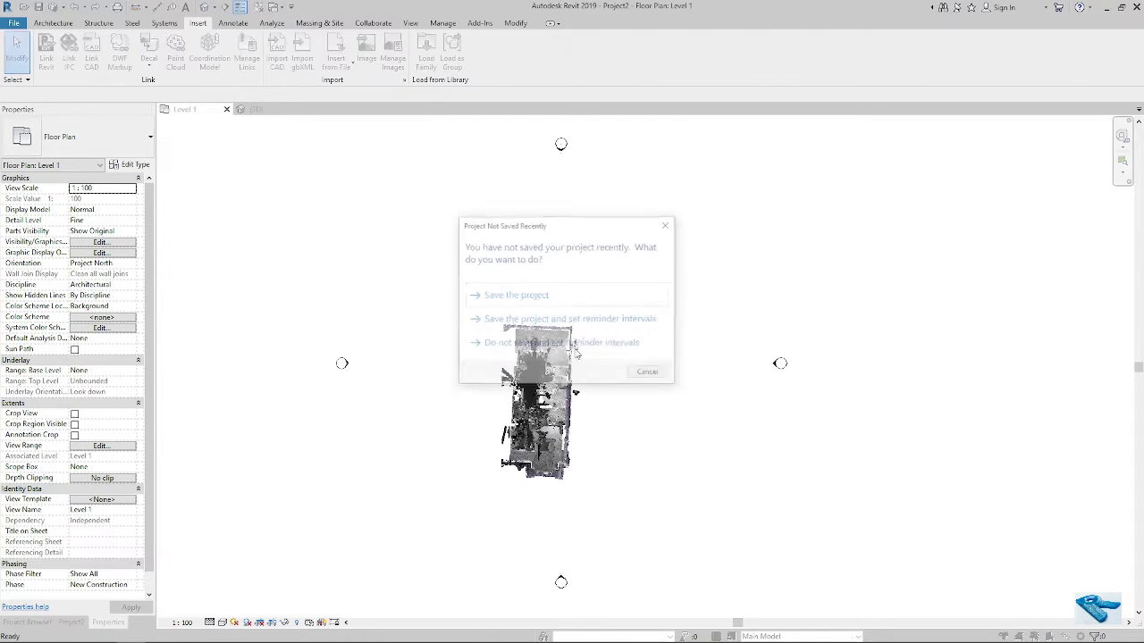
pyautogui.click(533, 296)
pyautogui.click(529, 272)
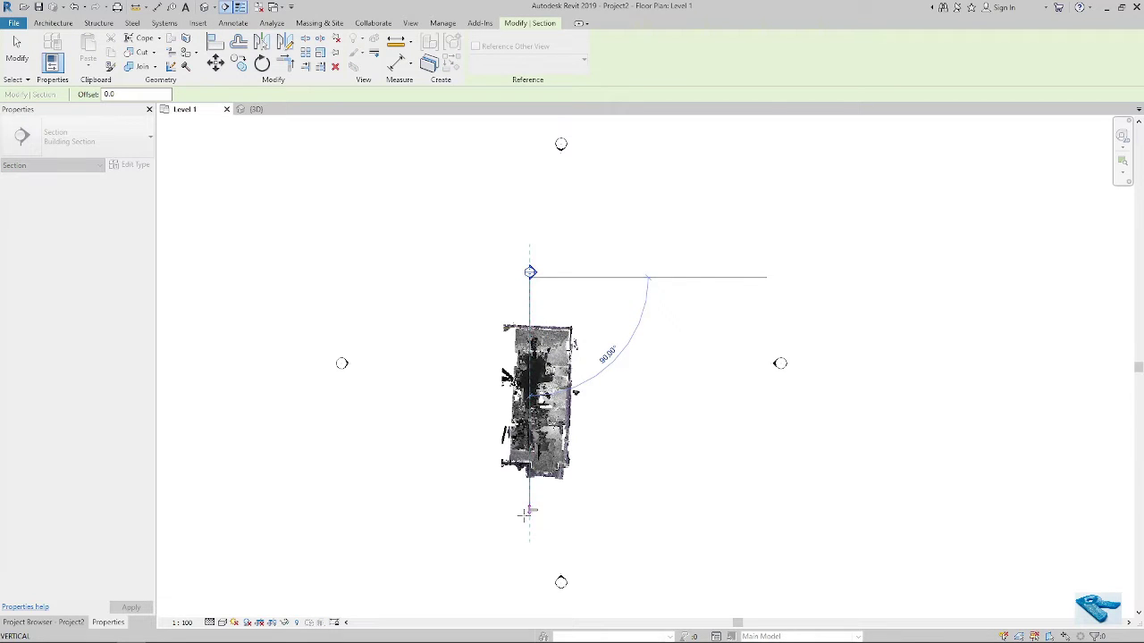
pyautogui.click(527, 512)
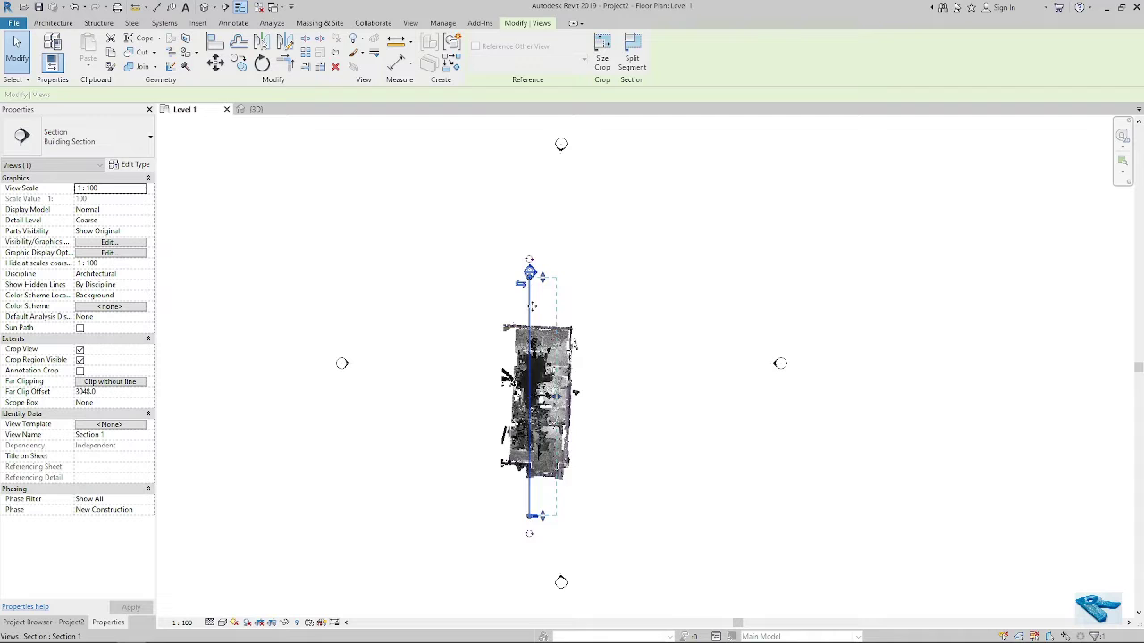
pyautogui.rightClick(532, 304)
pyautogui.click(582, 379)
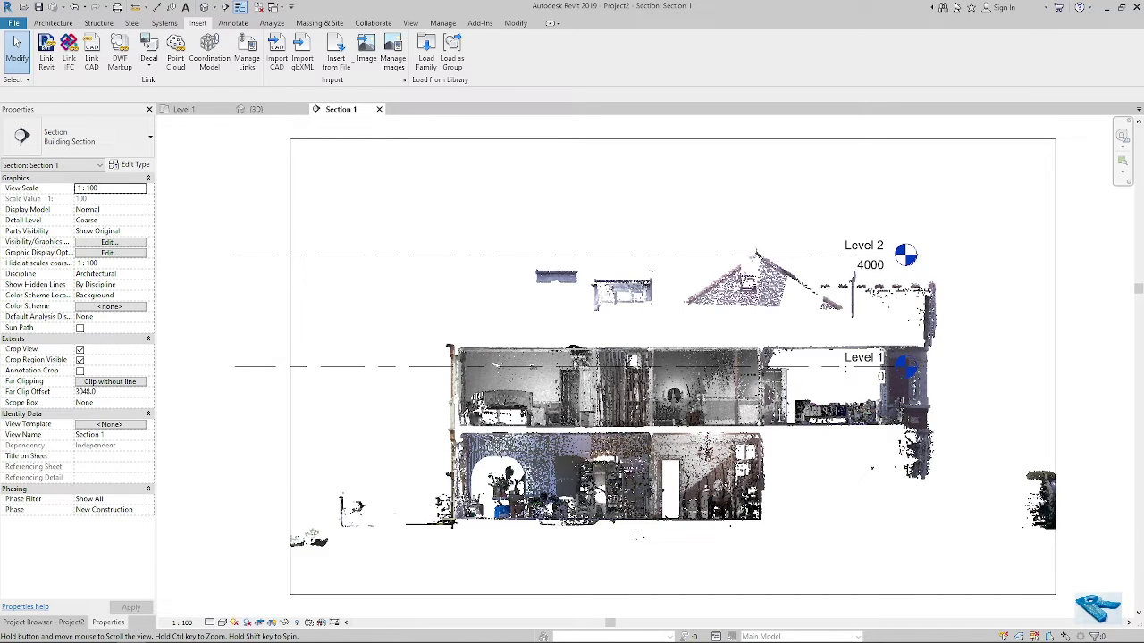
# Step: Extend the Level 1 and Level 2 lines so that their heads sit clear of the point cloud building
pyautogui.moveTo(814, 466); pyautogui.dragTo(773, 402, button='middle')
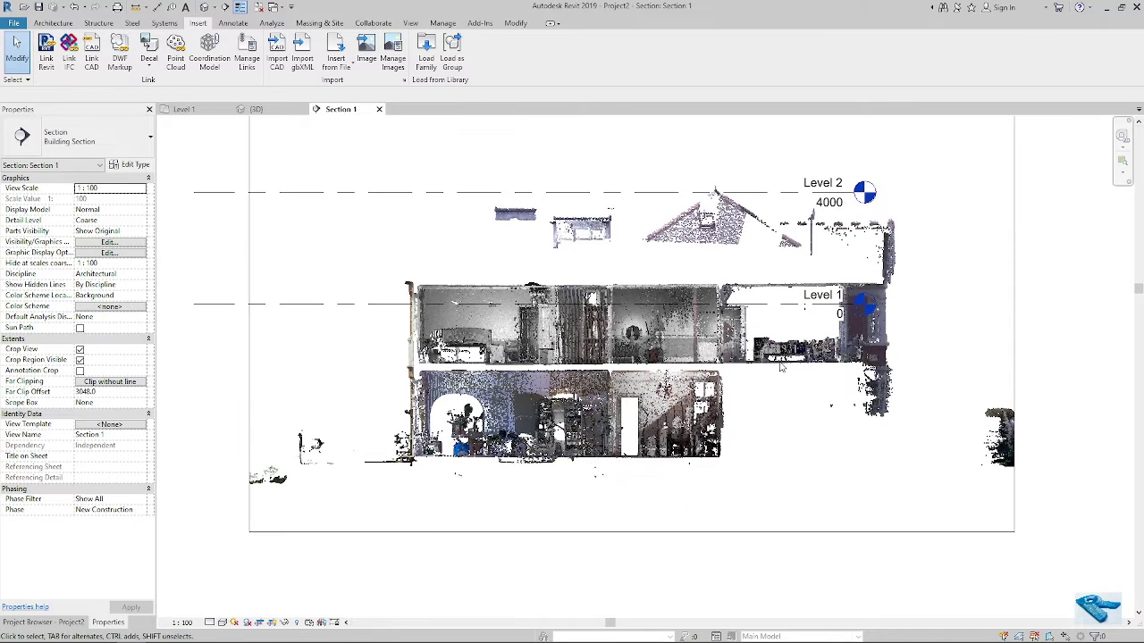
pyautogui.click(777, 304)
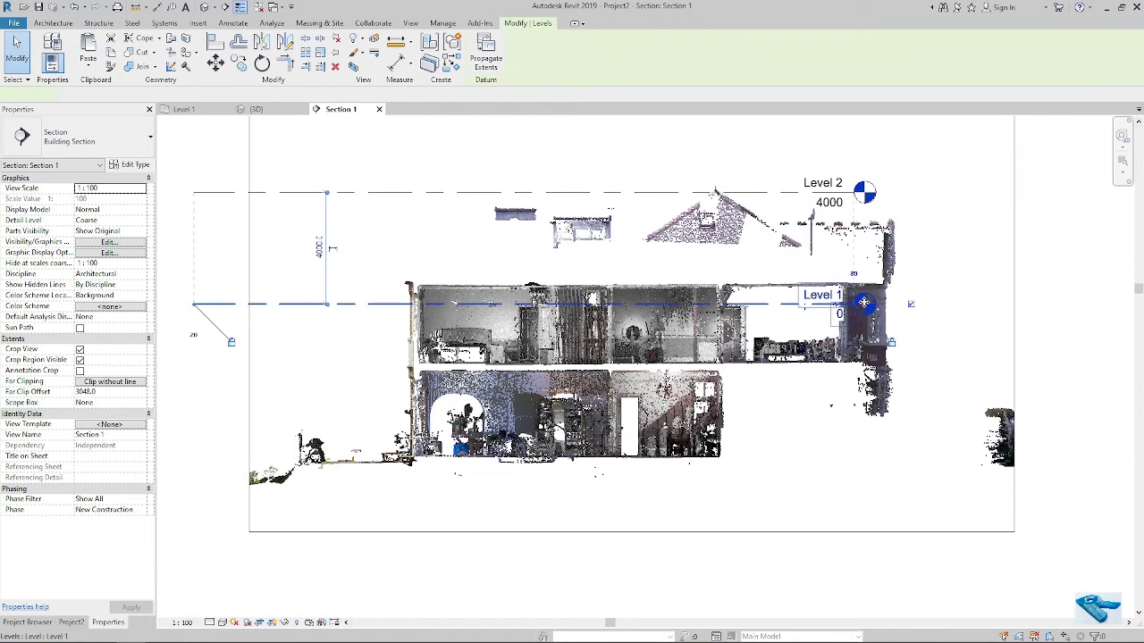
pyautogui.moveTo(856, 306); pyautogui.dragTo(957, 307)
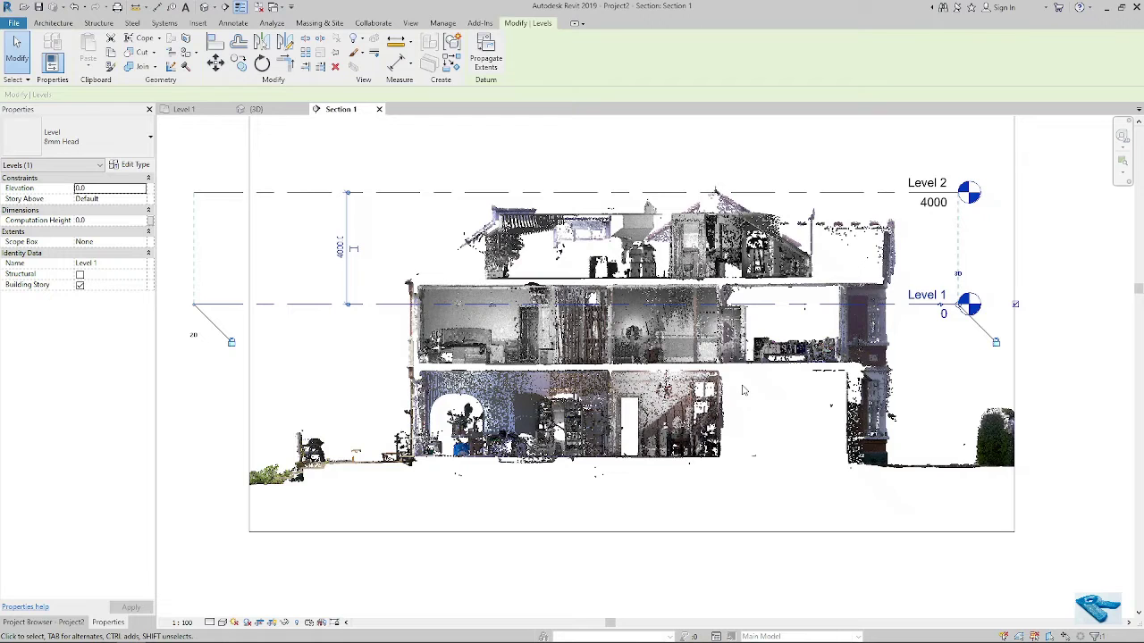
pyautogui.press('Escape')
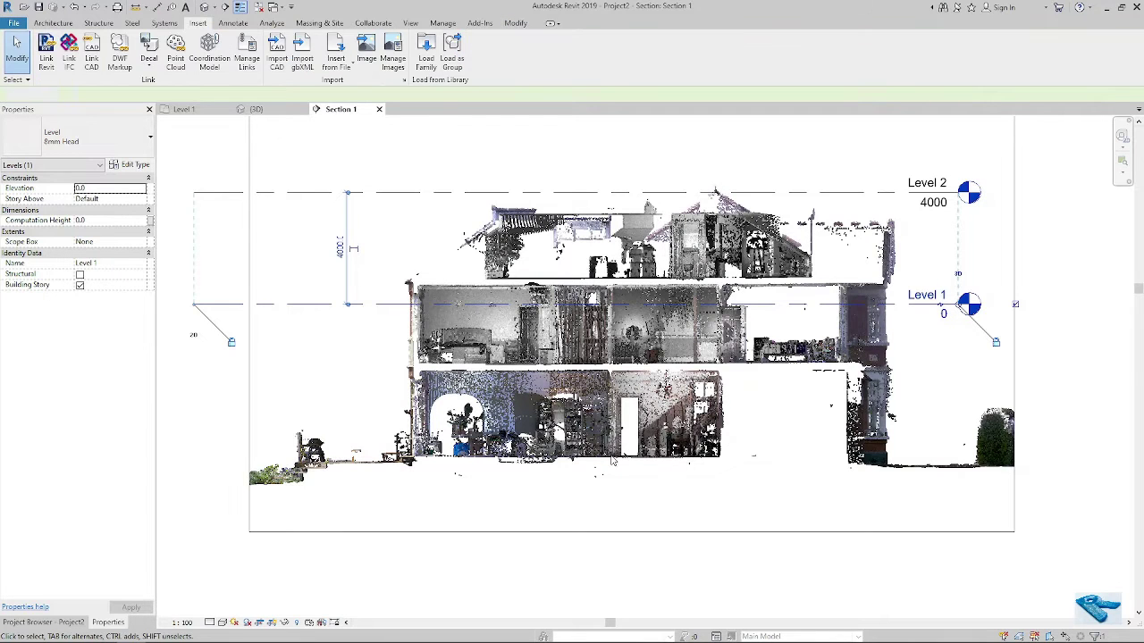
# Step: Examine the ground floor and storey positions of the point cloud relative to the levels in the section
pyautogui.scroll(3, 608, 460)
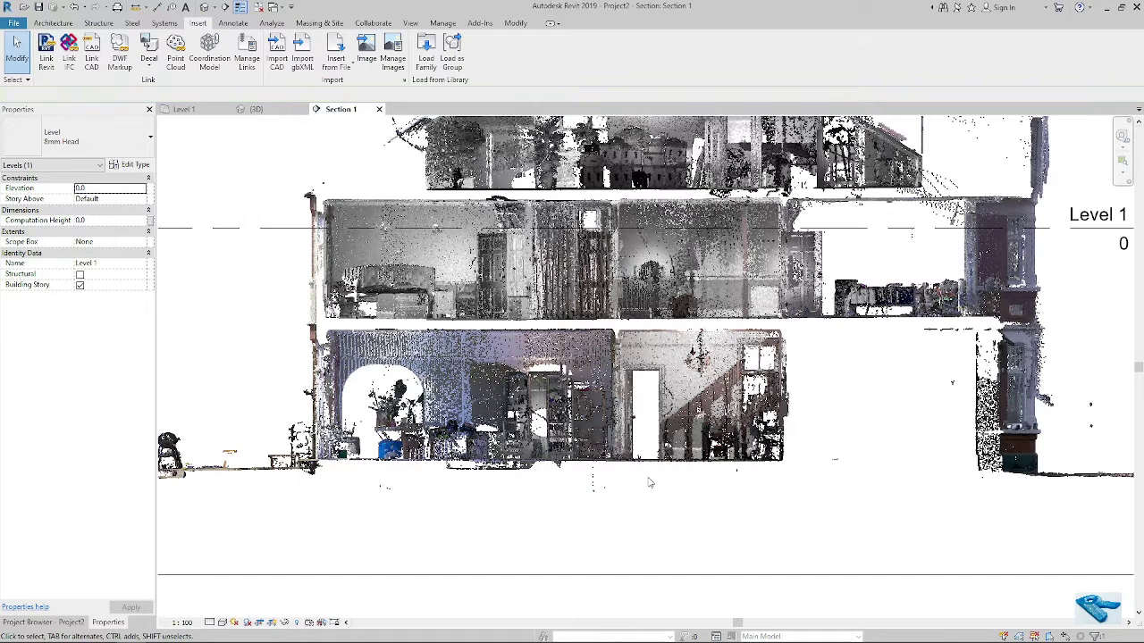
pyautogui.click(715, 488)
pyautogui.scroll(-1, 630, 484)
pyautogui.scroll(-1, 487, 475)
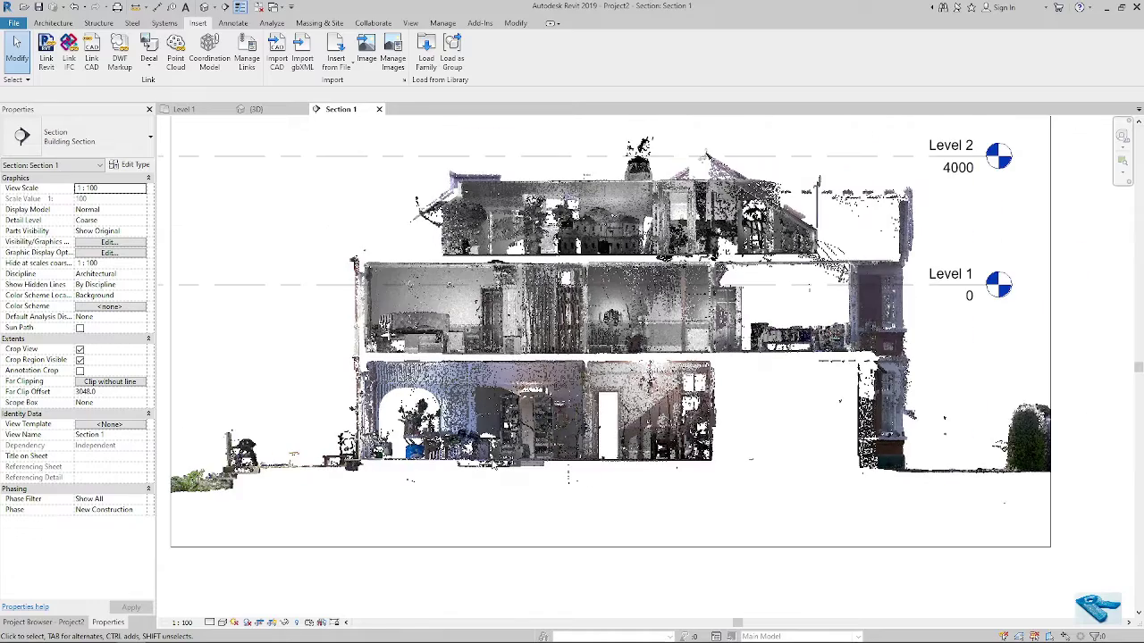
pyautogui.scroll(-1, 493, 462)
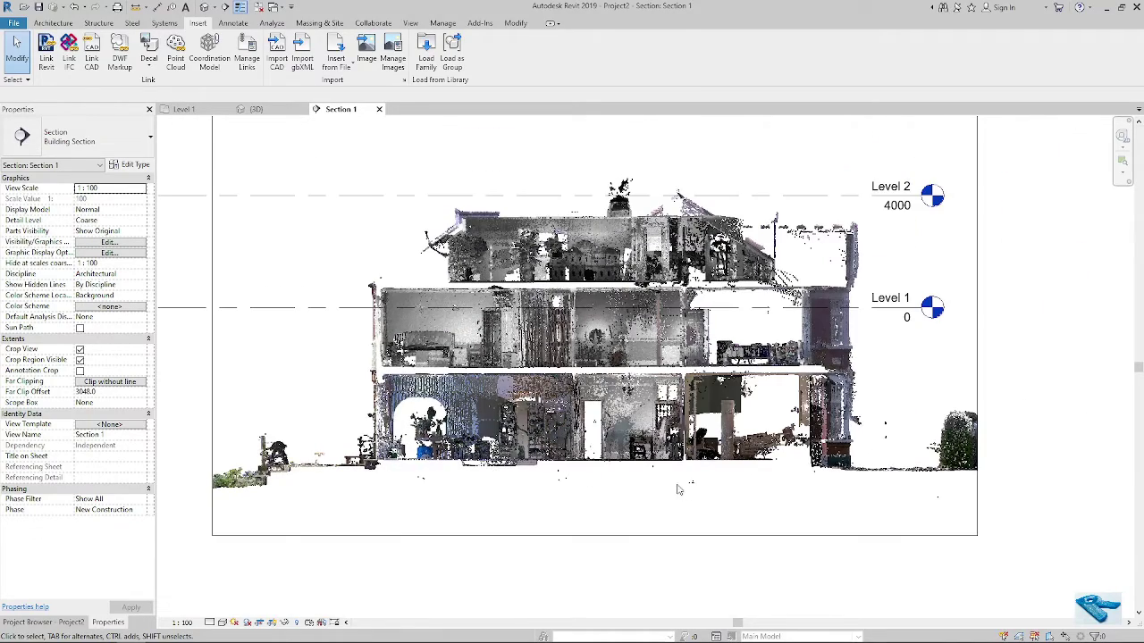
pyautogui.scroll(3, 633, 425)
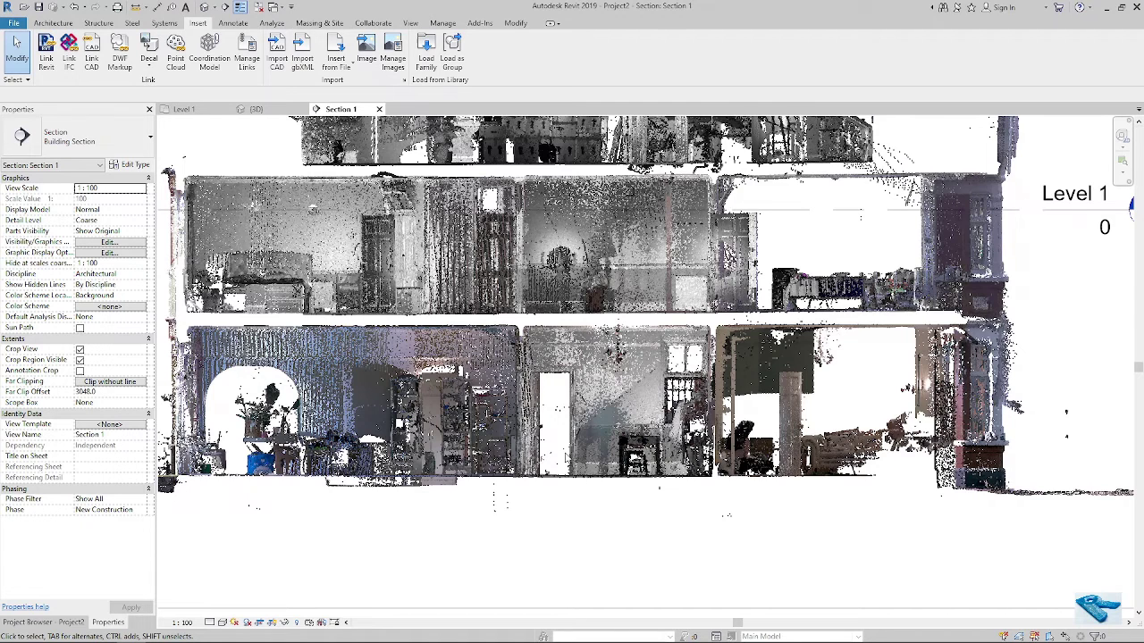
pyautogui.scroll(-1, 552, 435)
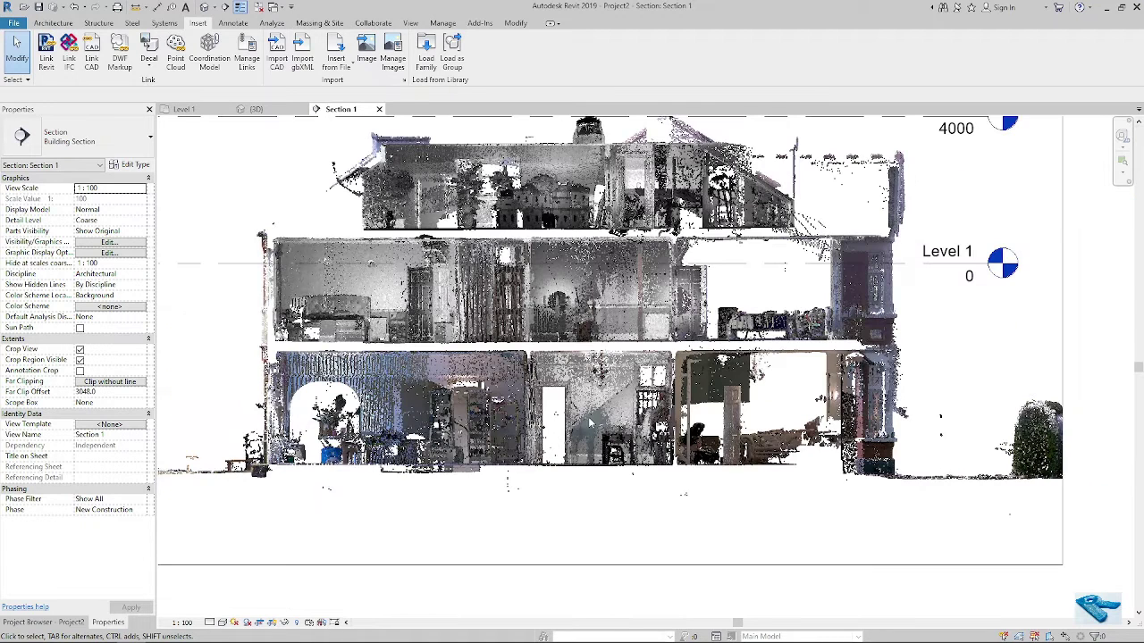
# Step: Measure the vertical distance between the Level 1 line and the ground floor surface of the point cloud
pyautogui.click(518, 24)
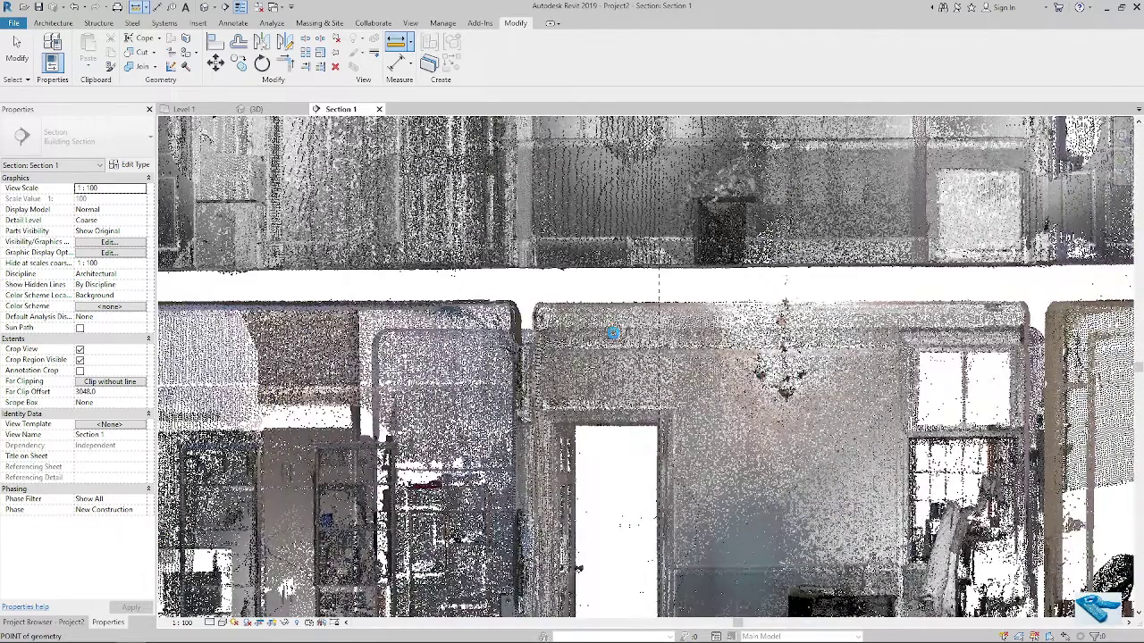
pyautogui.scroll(1, 602, 333)
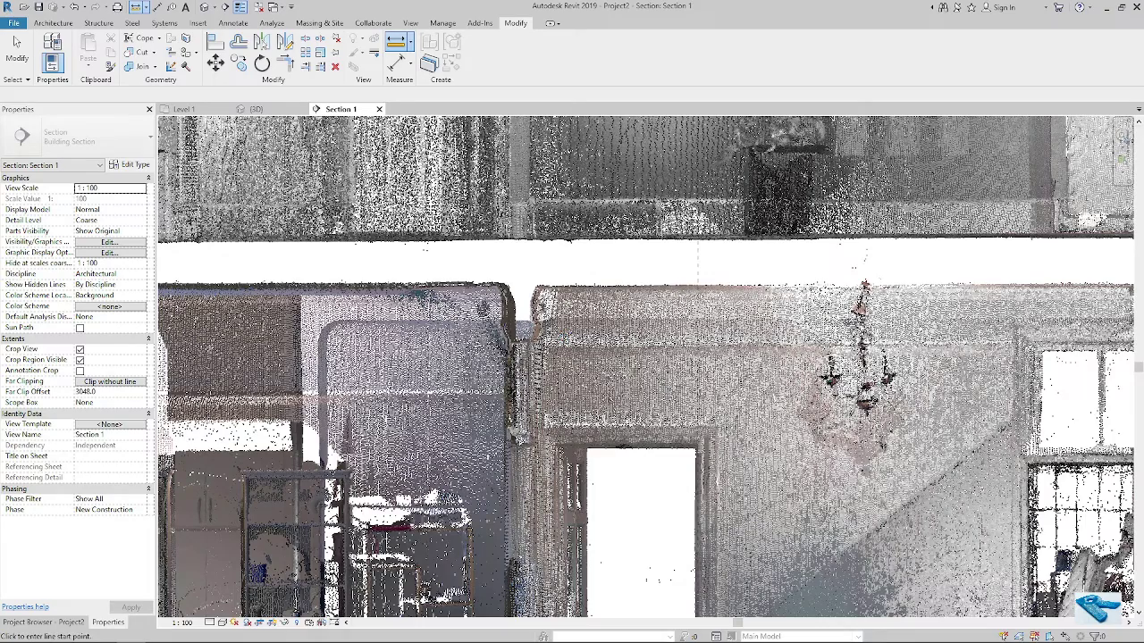
pyautogui.click(562, 341)
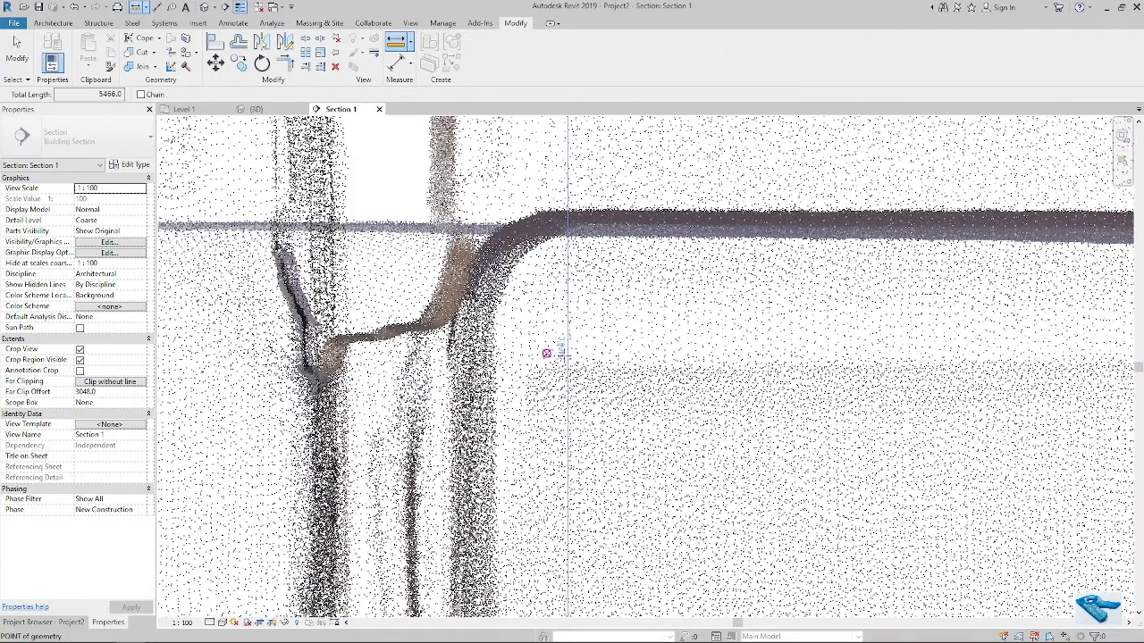
pyautogui.scroll(1, 561, 354)
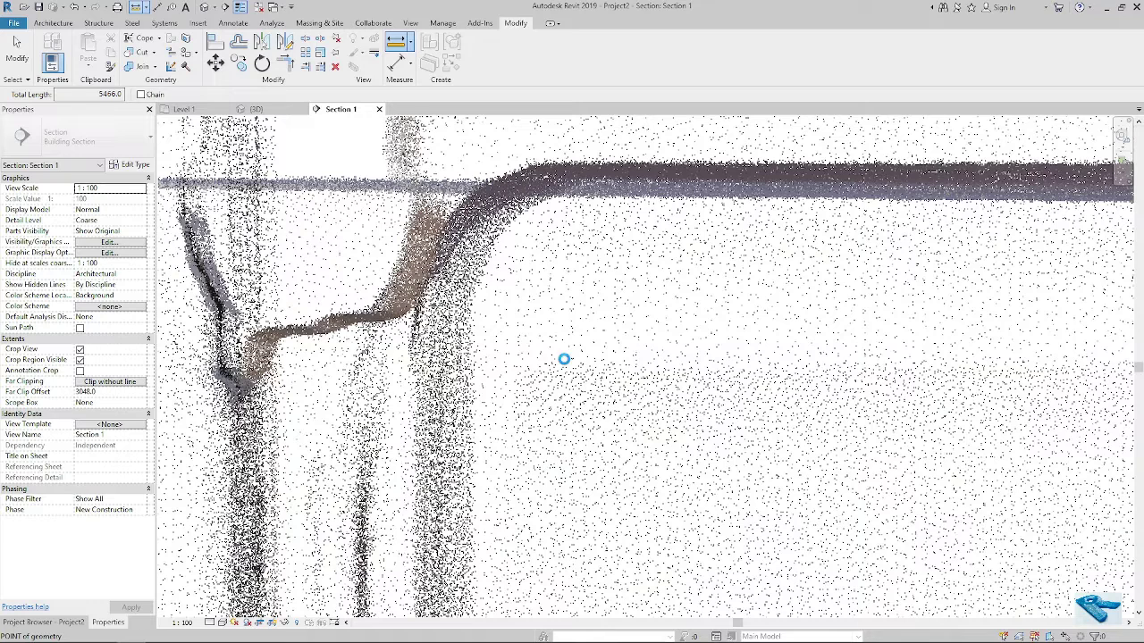
pyautogui.click(561, 354)
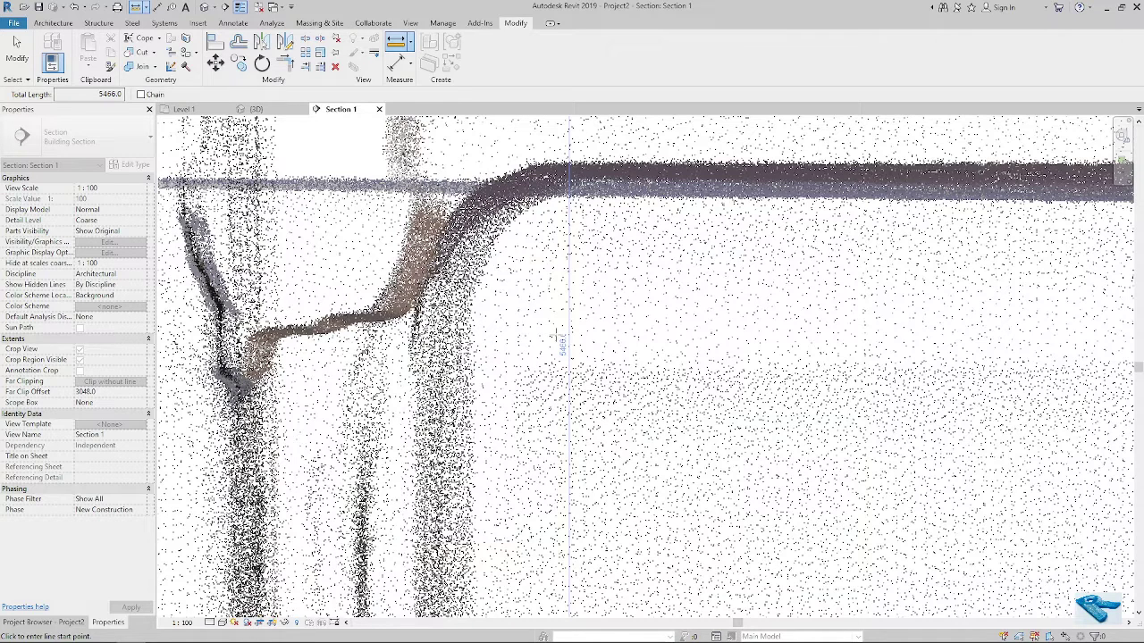
pyautogui.press('Escape')
pyautogui.scroll(-5, 545, 337)
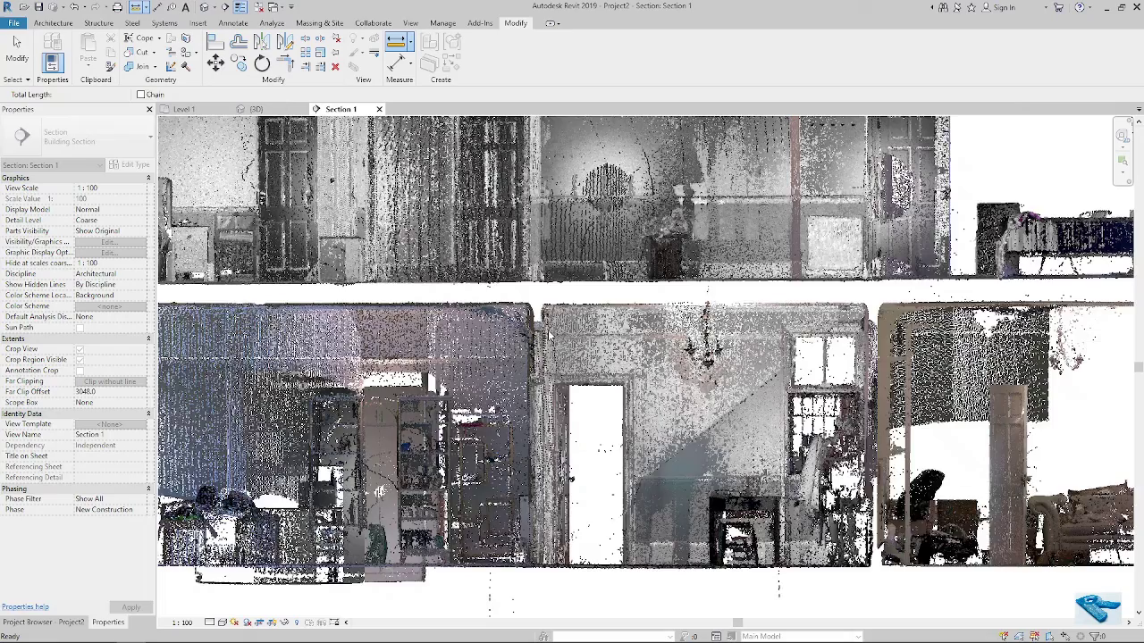
pyautogui.scroll(-3, 572, 339)
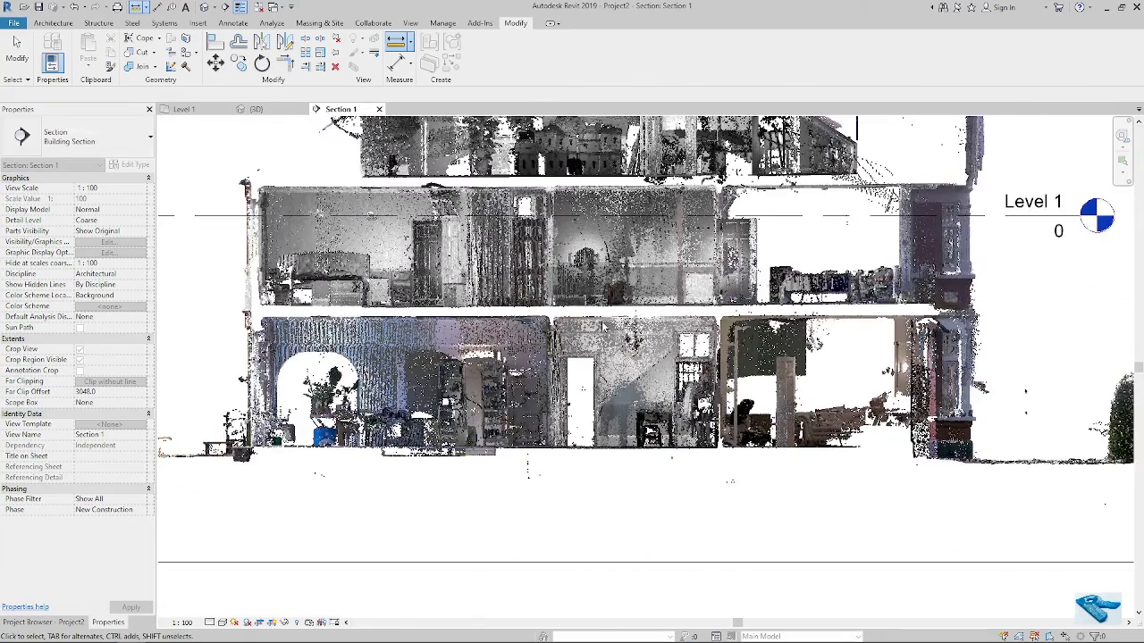
pyautogui.scroll(-2, 488, 204)
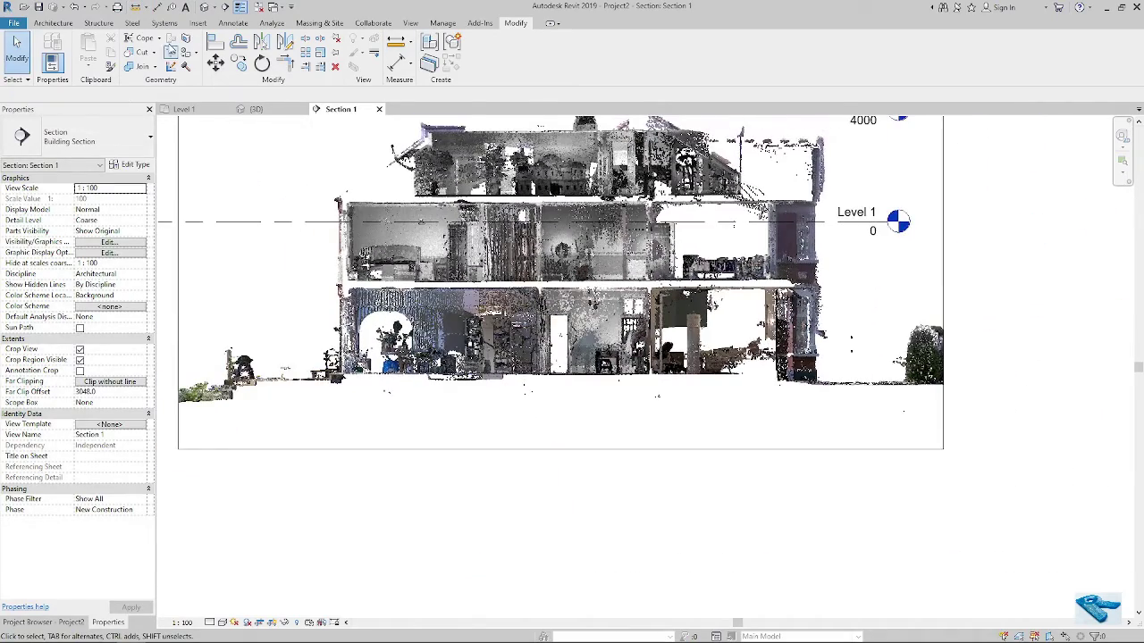
# Step: Place a new level at the point cloud's ground floor, elevation about -5372, with its head aligned below the Level 1 head
pyautogui.click(69, 24)
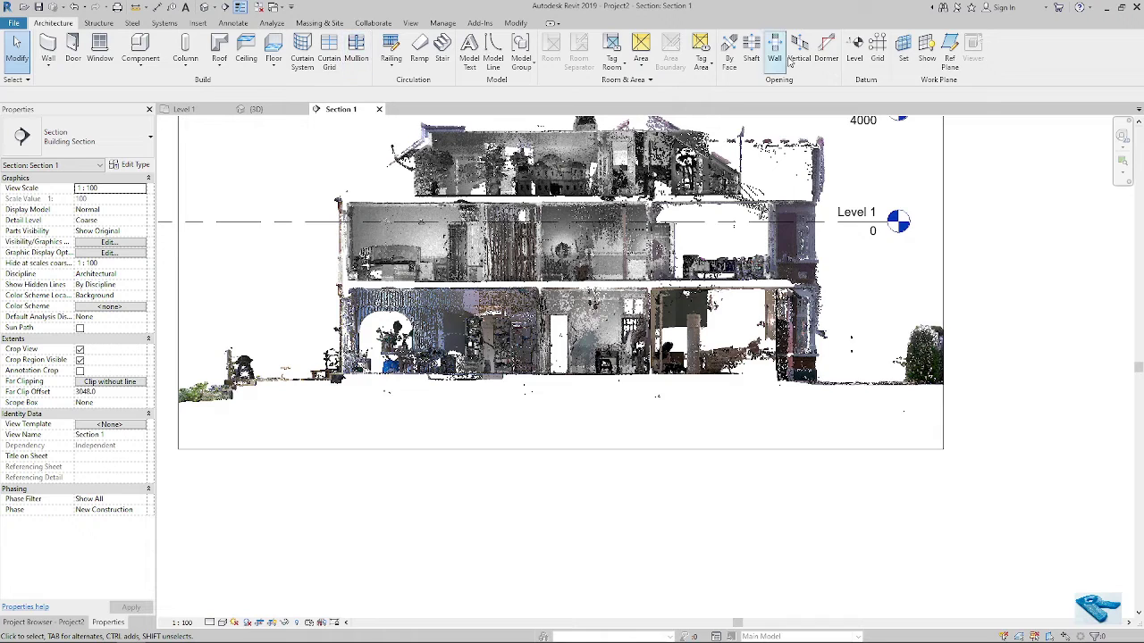
pyautogui.click(856, 56)
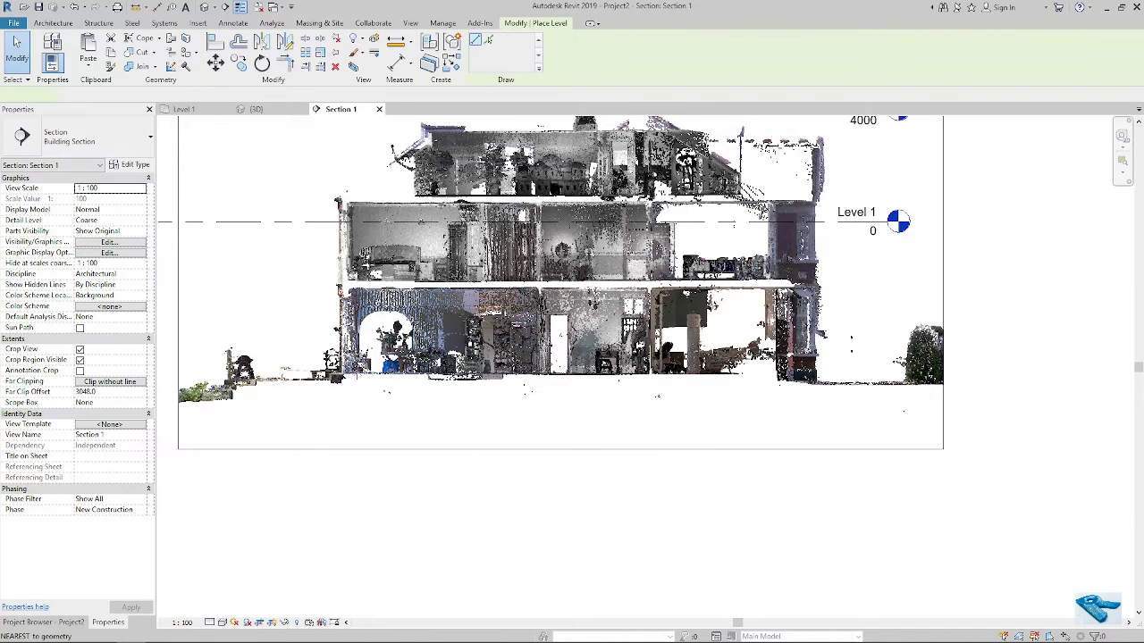
pyautogui.click(679, 372)
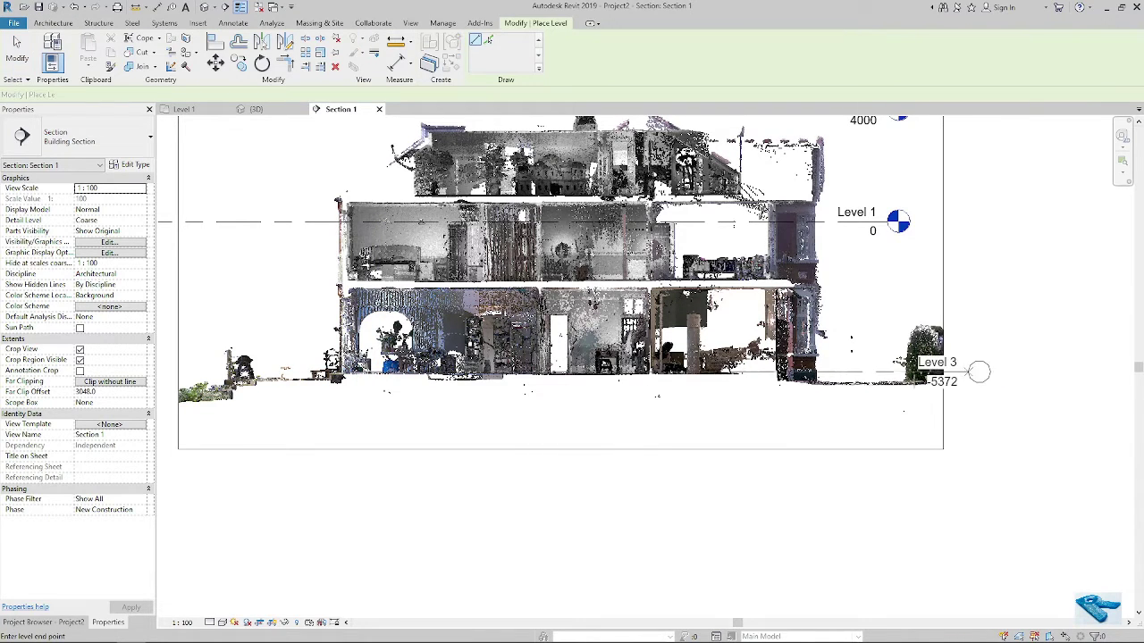
pyautogui.click(893, 373)
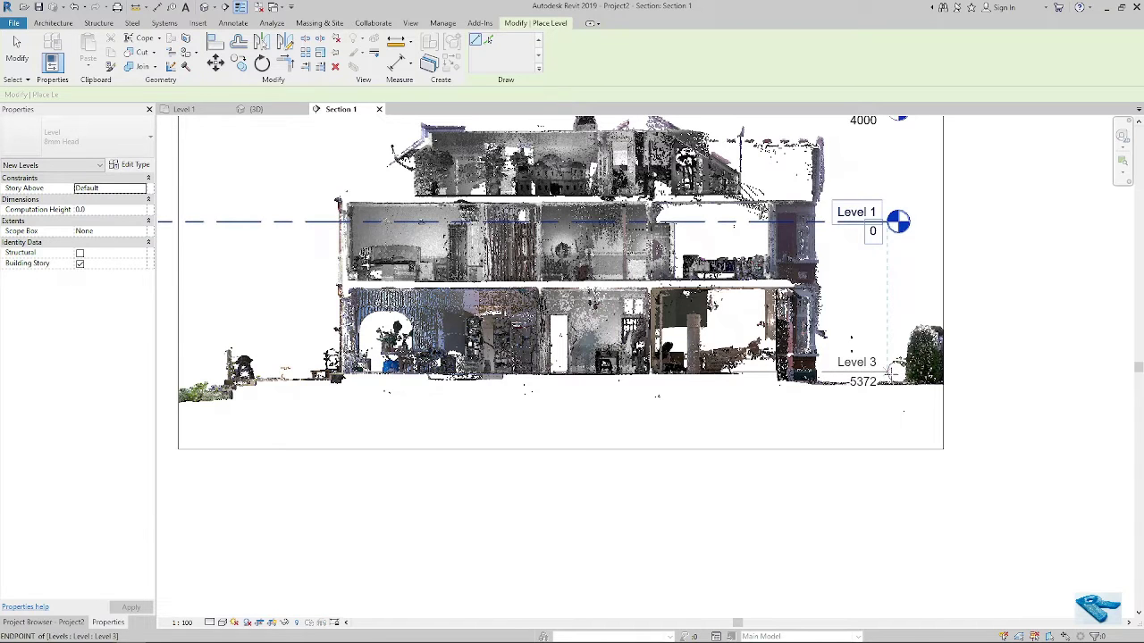
pyautogui.scroll(2, 628, 390)
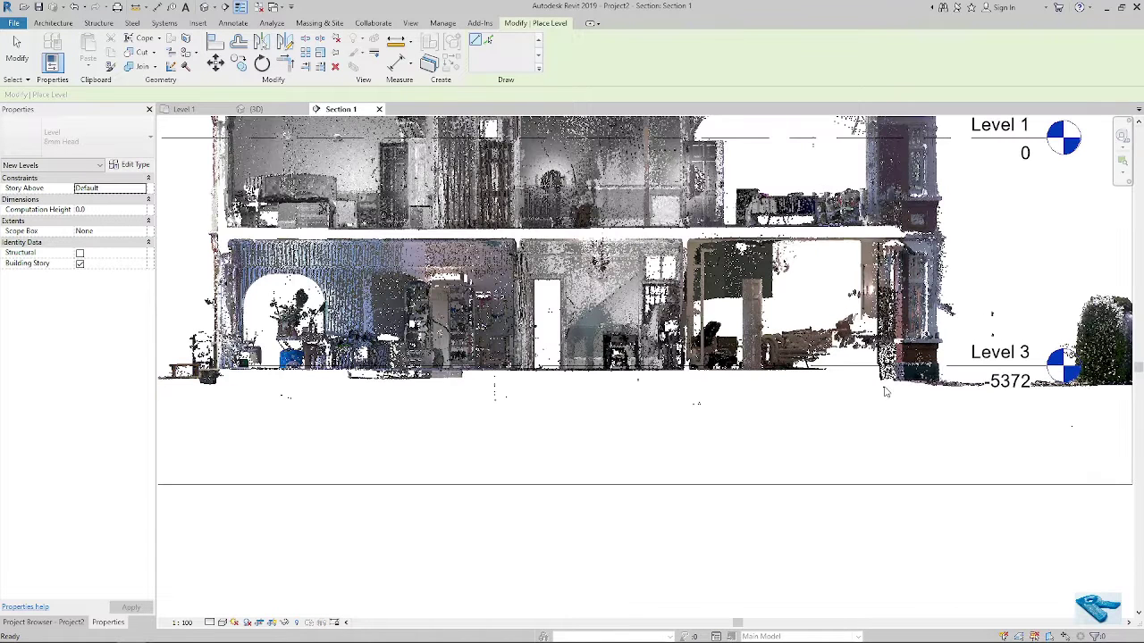
# Step: Nudge the new ground-floor level down to an elevation of -5452 to meet the floor surface of the point cloud
pyautogui.press('Escape')
pyautogui.click(849, 365)
pyautogui.press('Down')
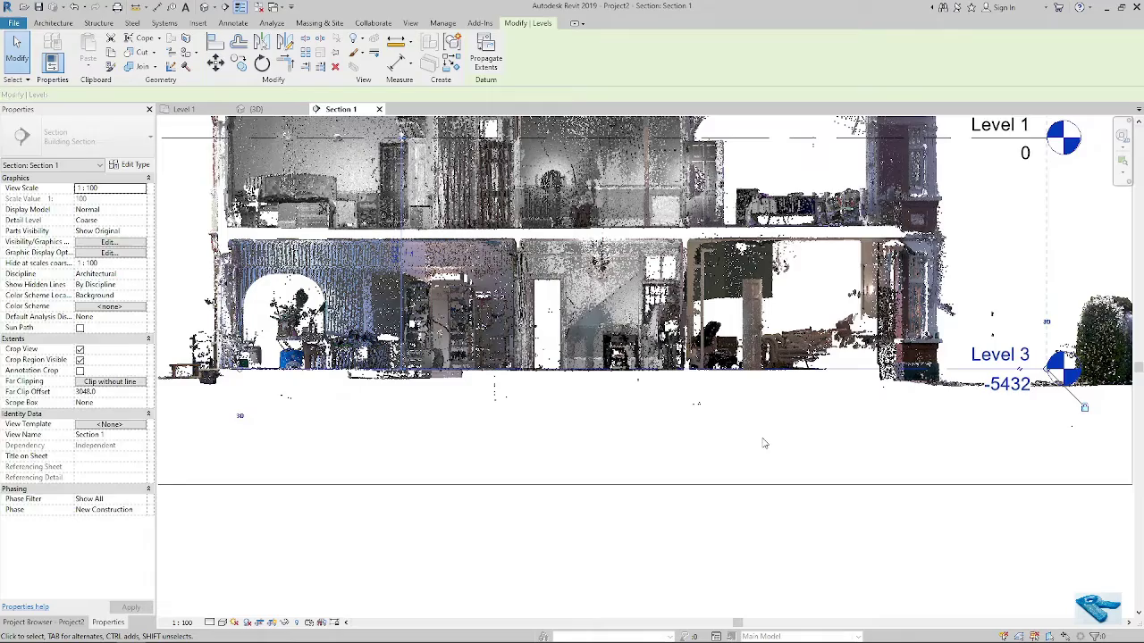
pyautogui.click(592, 379)
pyautogui.scroll(4, 551, 412)
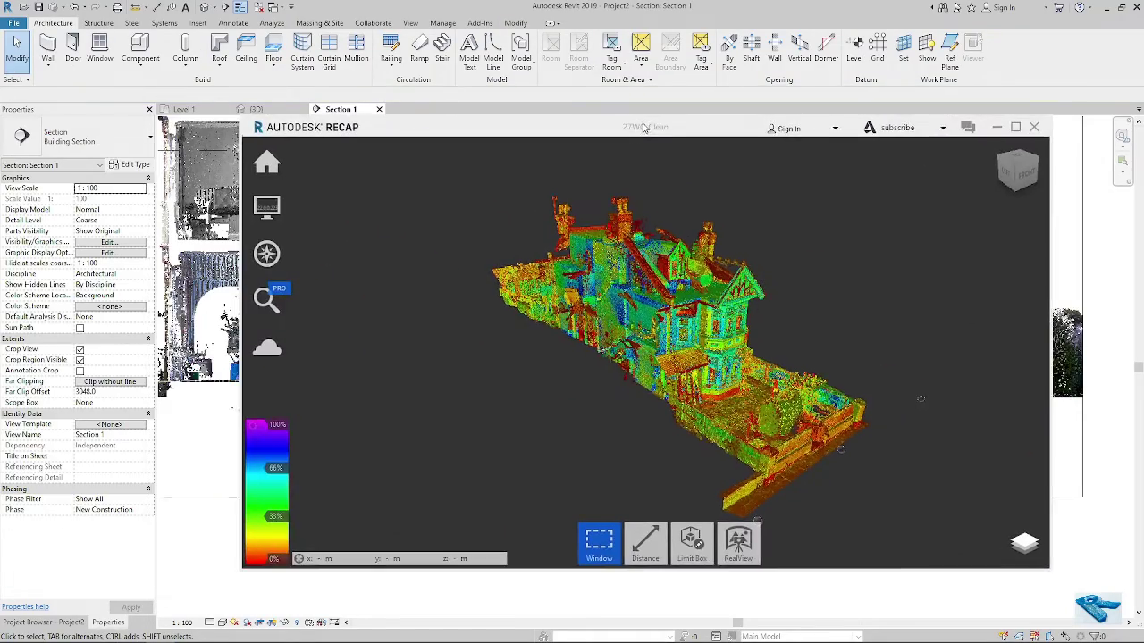
# Step: Switch to ReCap, cut the 27WG Clean model open lengthwise with the limit box, examine the ground floor, and return to Revit
pyautogui.keyDown('shift'); pyautogui.moveTo(657, 275); pyautogui.dragTo(444, 276, button='middle'); pyautogui.keyUp('shift')
pyautogui.moveTo(690, 536)
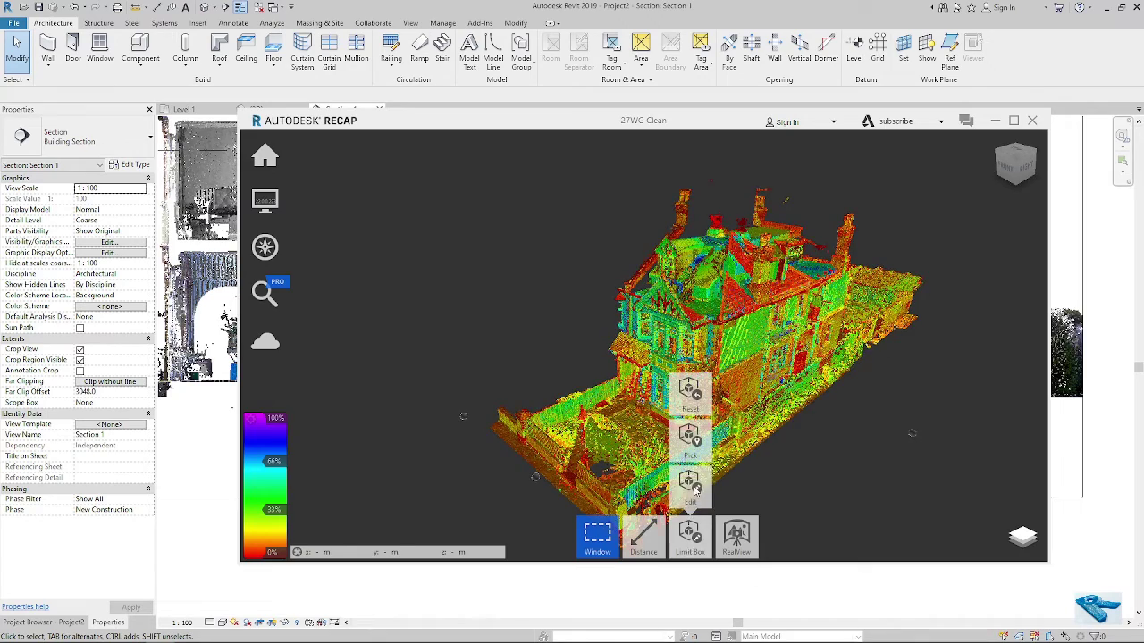
pyautogui.click(689, 489)
pyautogui.moveTo(791, 357); pyautogui.dragTo(499, 330)
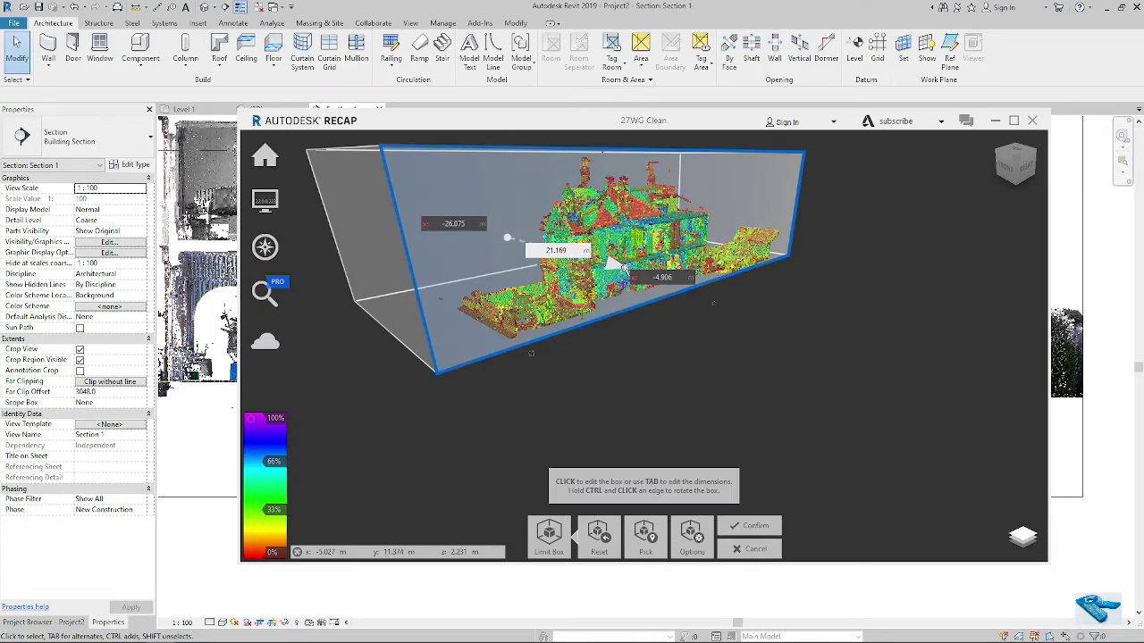
pyautogui.scroll(3, 623, 267)
pyautogui.scroll(3, 623, 267)
pyautogui.moveTo(858, 451); pyautogui.dragTo(781, 456, button='middle')
pyautogui.moveTo(507, 348); pyautogui.dragTo(453, 347)
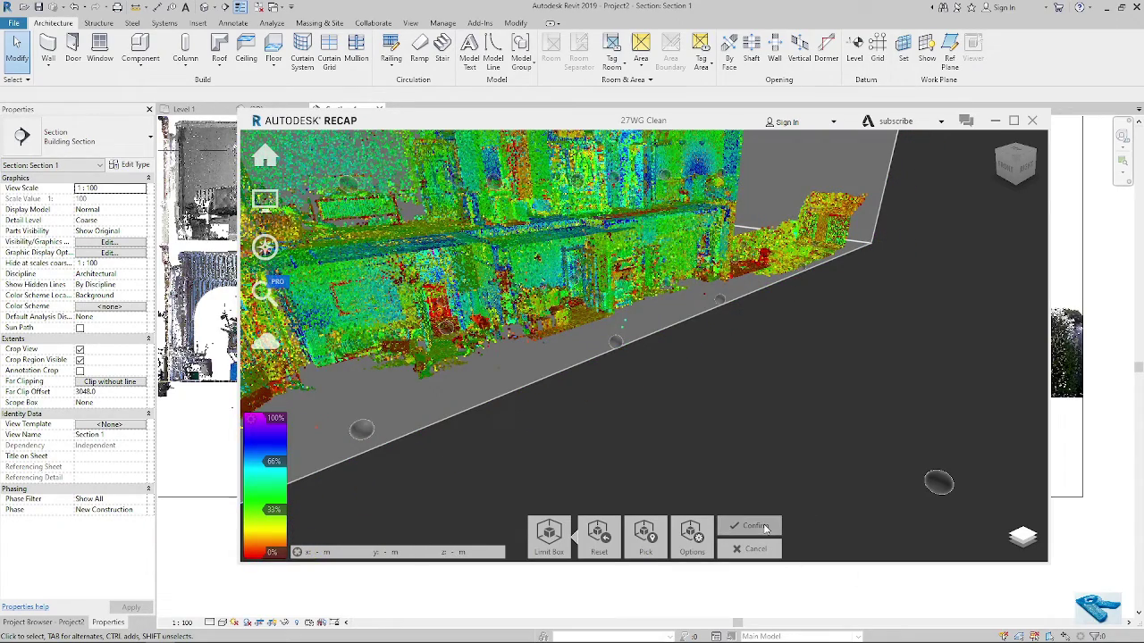
pyautogui.scroll(3, 605, 366)
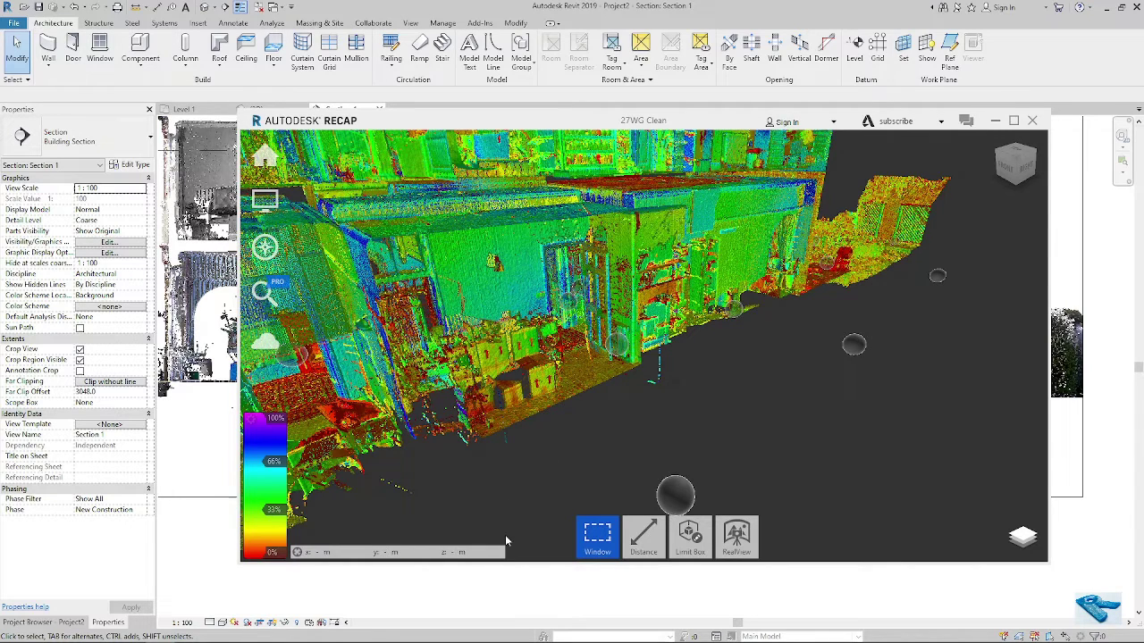
pyautogui.press('ctrl')
pyautogui.click(1017, 87)
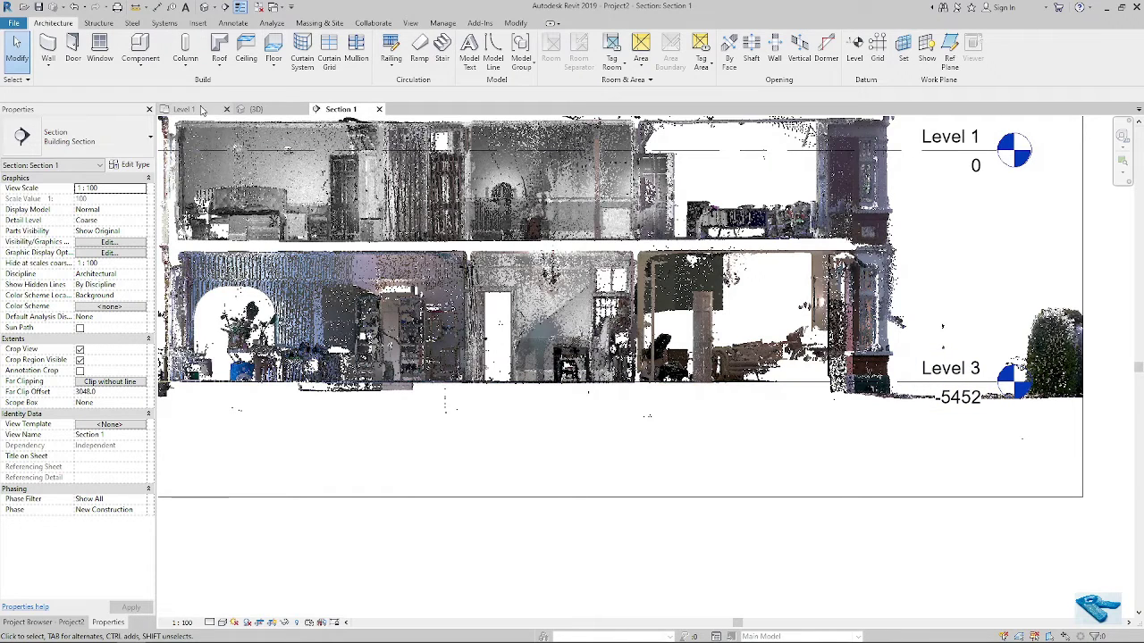
# Step: Delete the building section line from the Level 1 floor plan together with its section view
pyautogui.click(184, 109)
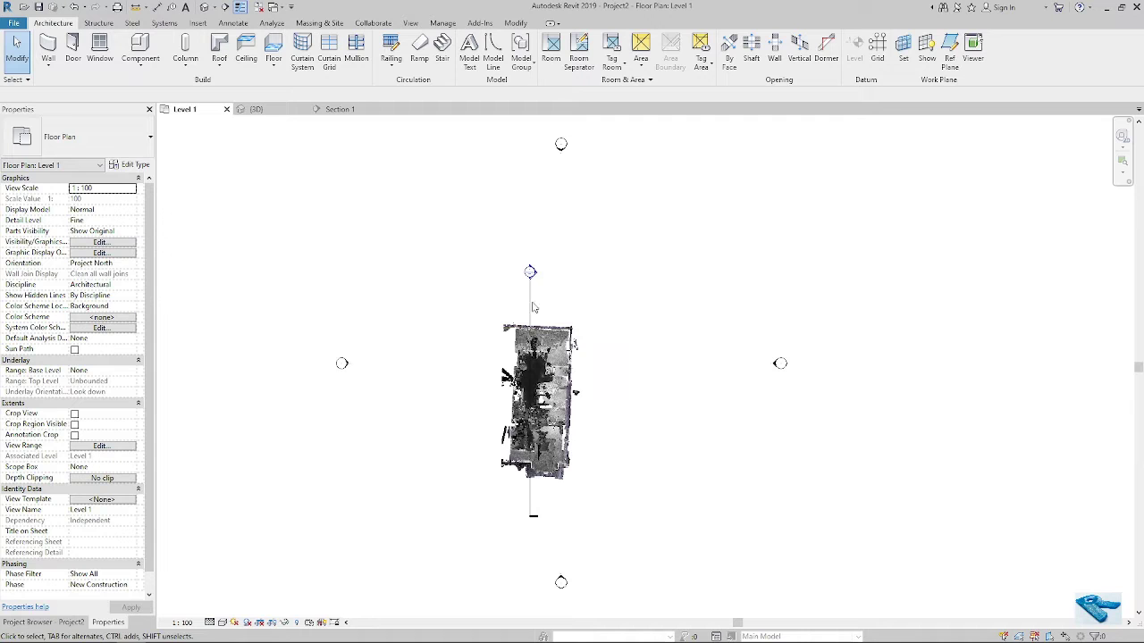
pyautogui.click(534, 303)
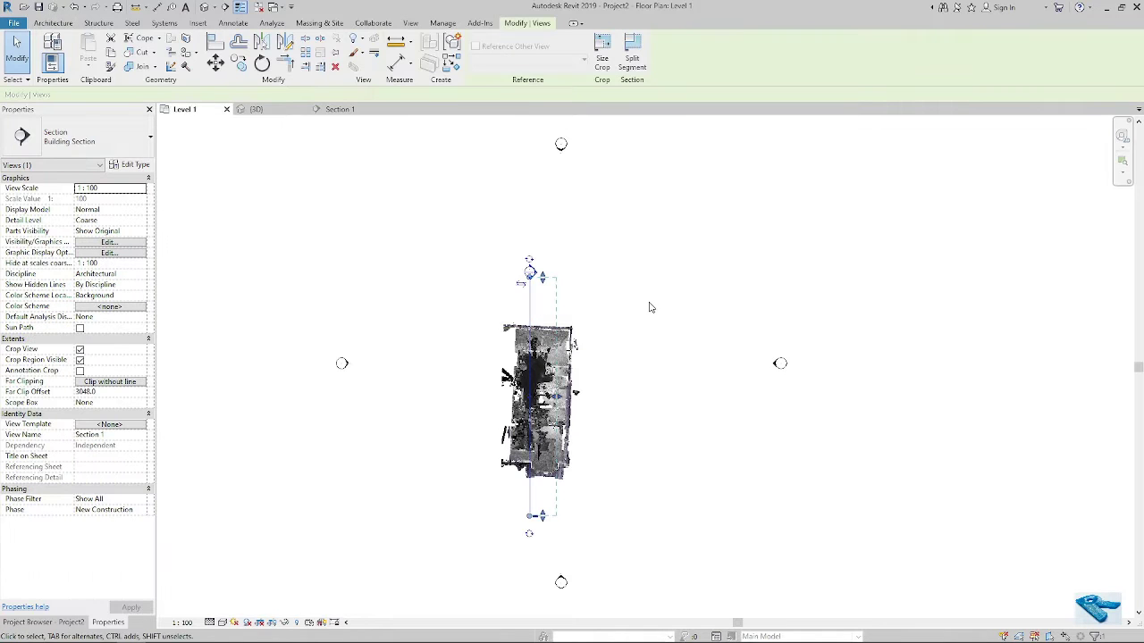
pyautogui.press('Delete')
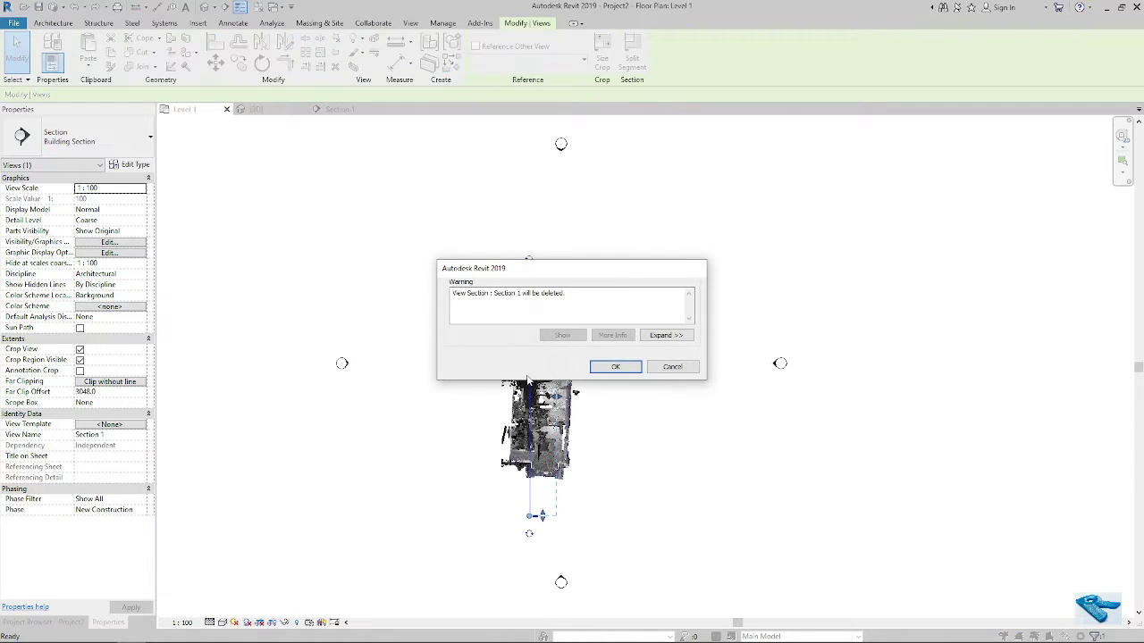
pyautogui.click(613, 367)
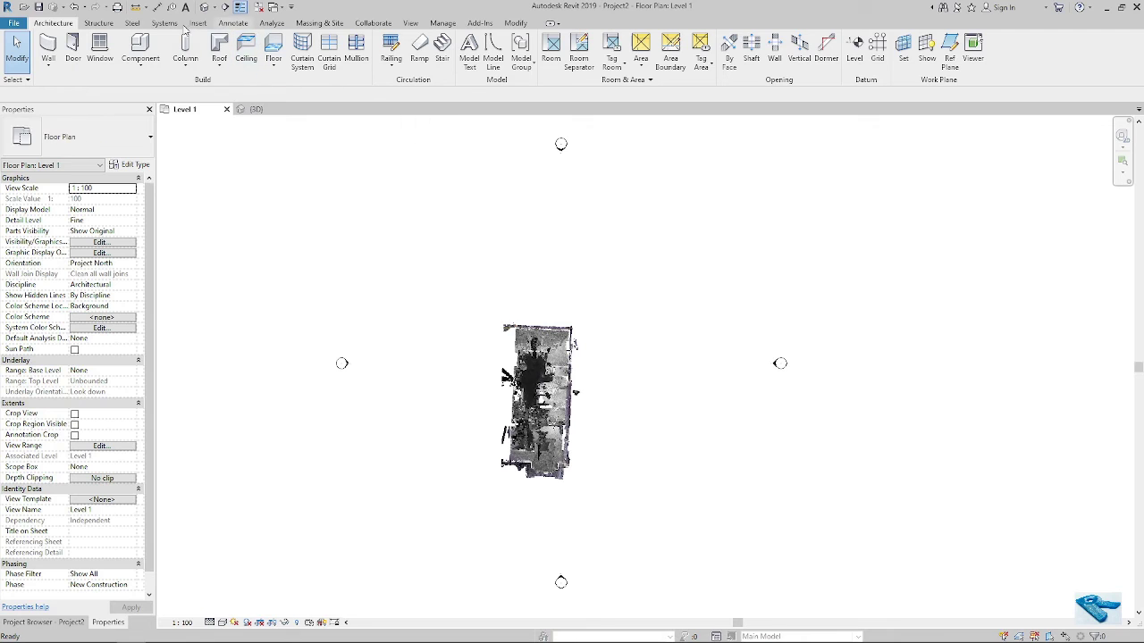
# Step: Remove the linked point cloud 27WG Clean.rcp from the project through Manage Links
pyautogui.click(196, 24)
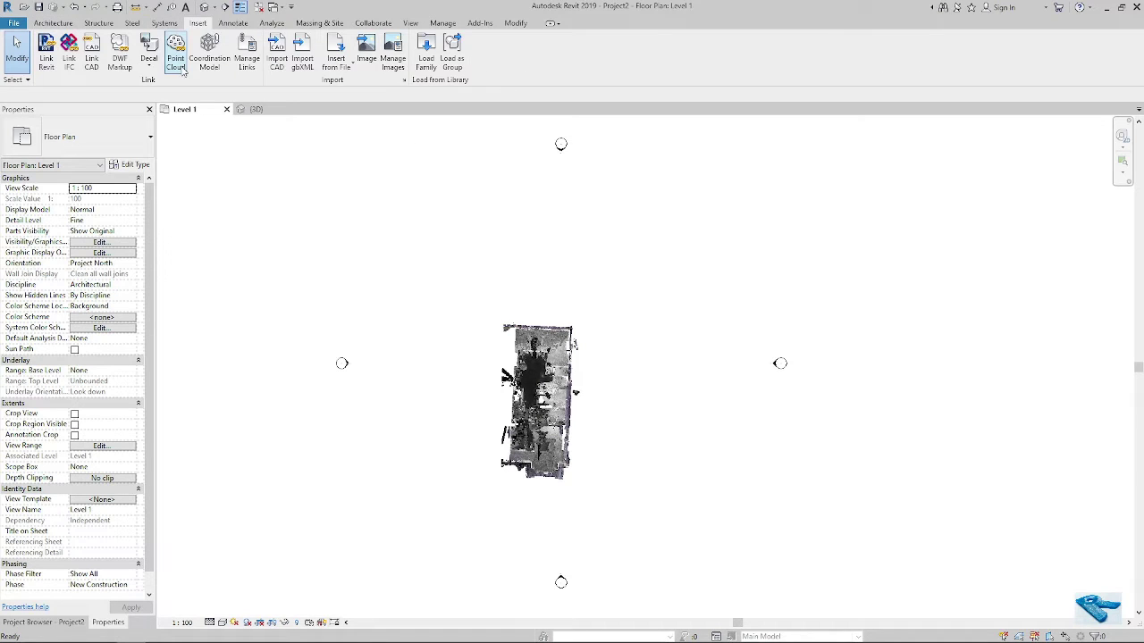
pyautogui.click(244, 57)
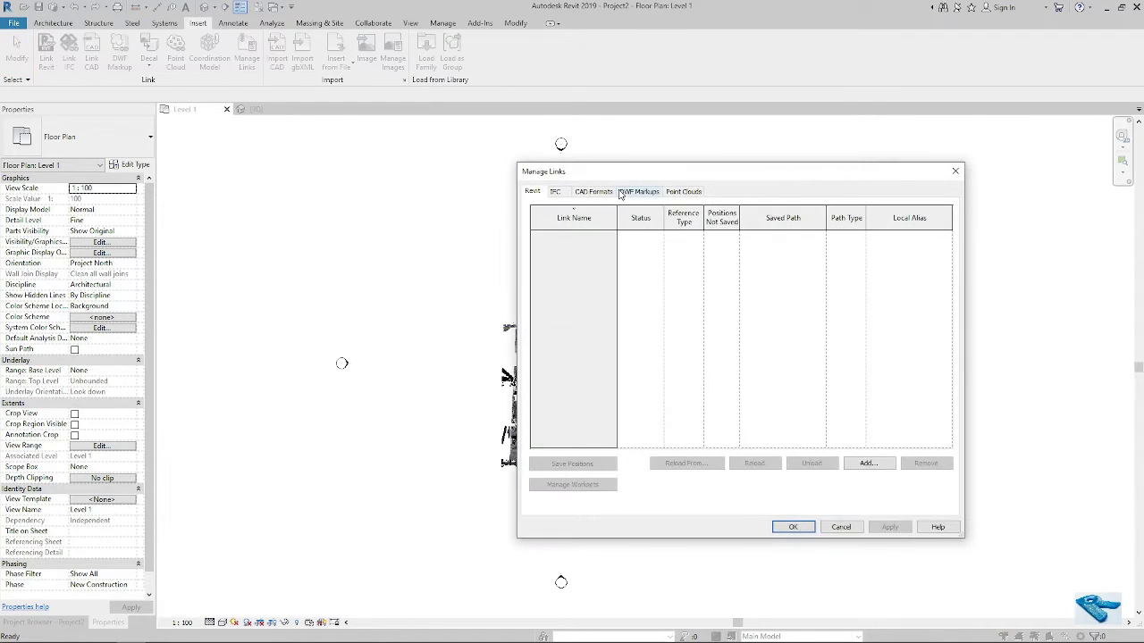
pyautogui.moveTo(640, 173); pyautogui.dragTo(720, 172)
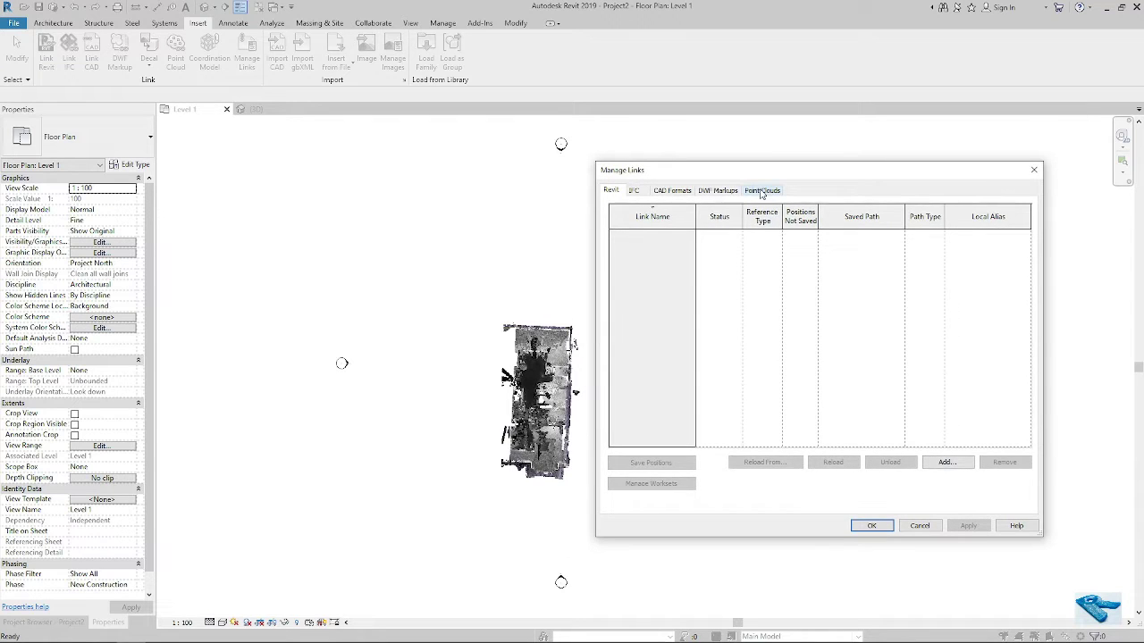
pyautogui.click(761, 191)
pyautogui.click(718, 233)
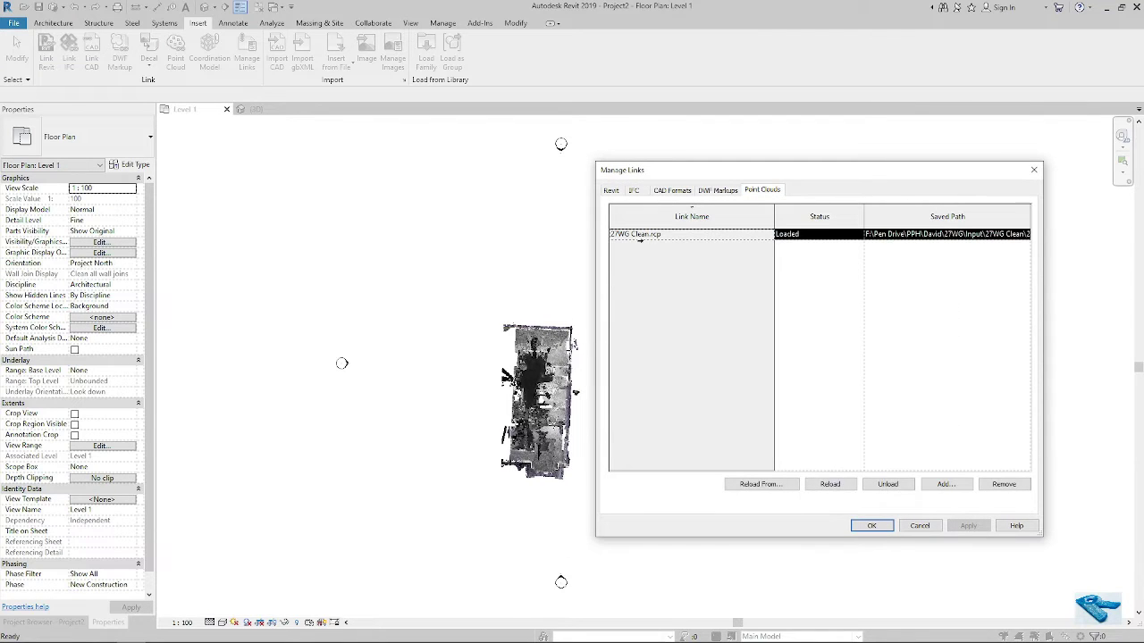
pyautogui.click(1002, 484)
pyautogui.click(871, 526)
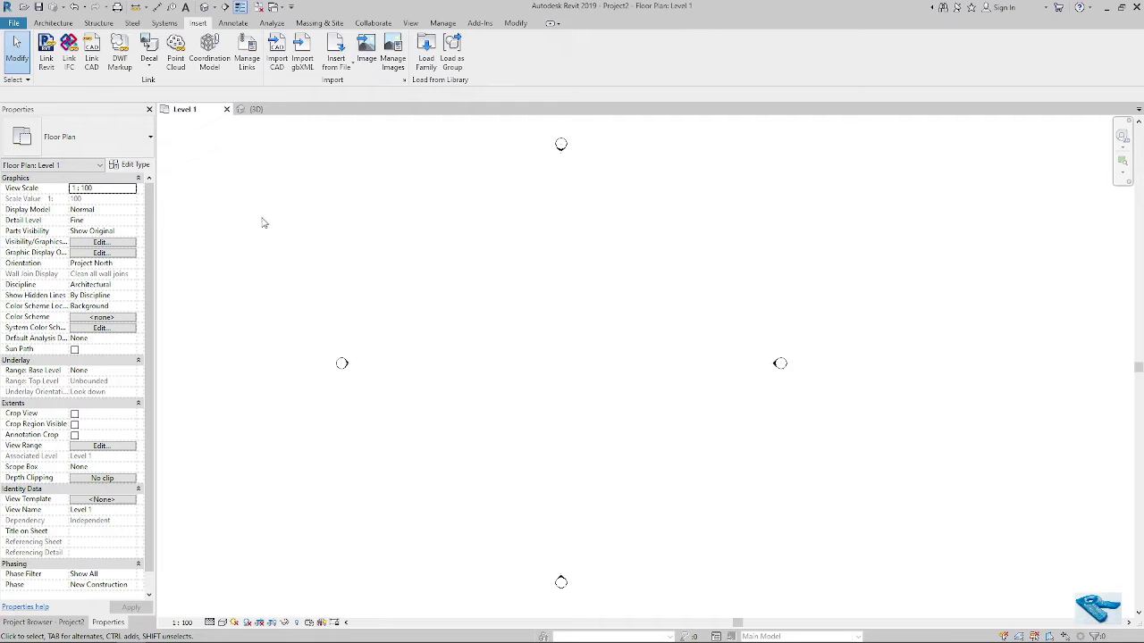
# Step: Link 27WG Clean.rcp as a point cloud with Auto - Origin to Origin positioning, then check it in 3D and return to the Level 1 plan
pyautogui.click(175, 54)
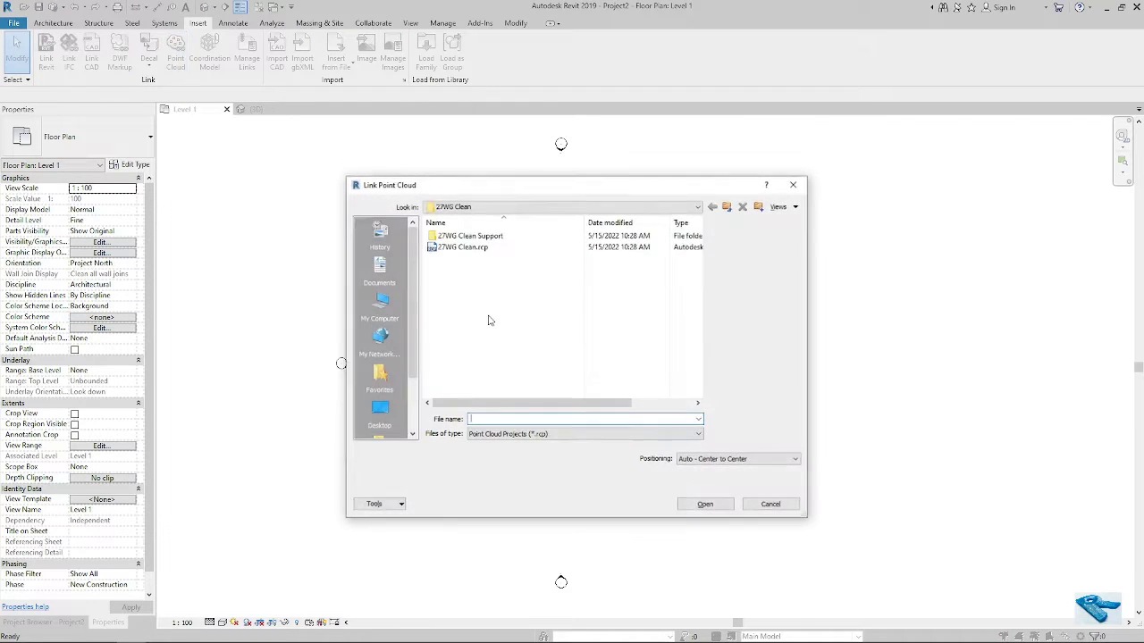
pyautogui.click(465, 248)
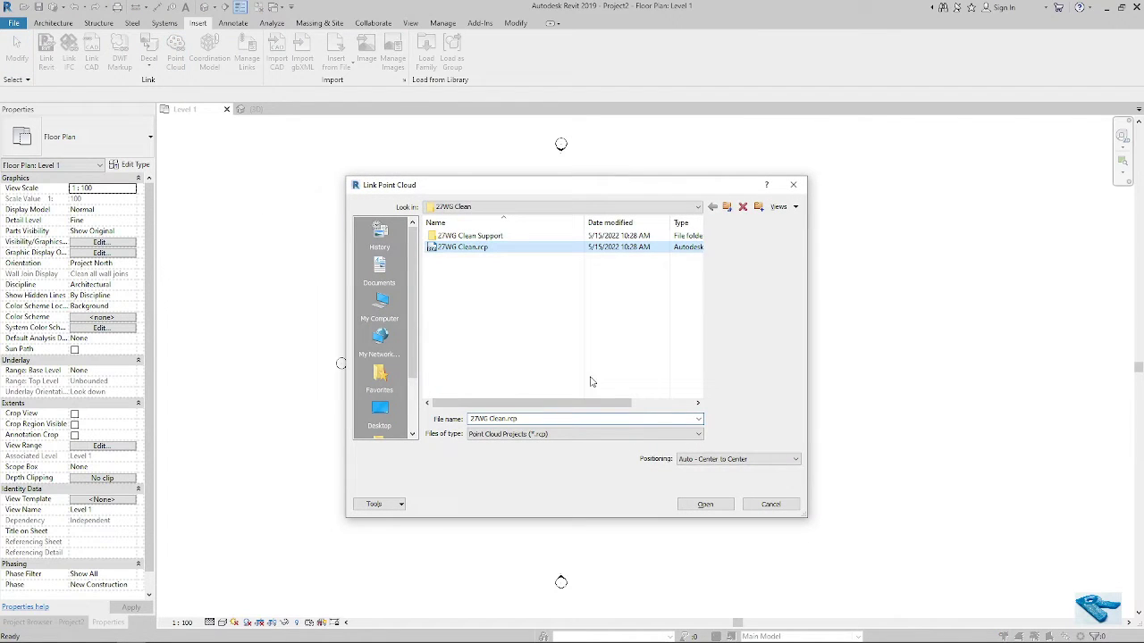
pyautogui.click(740, 464)
pyautogui.click(738, 480)
pyautogui.click(733, 461)
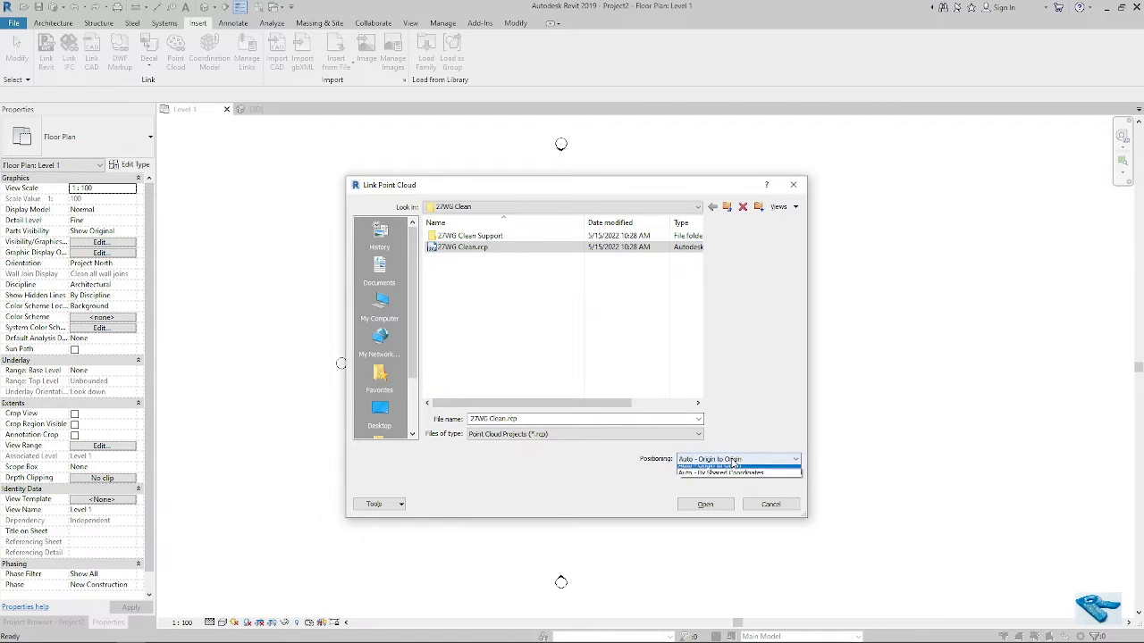
pyautogui.click(752, 485)
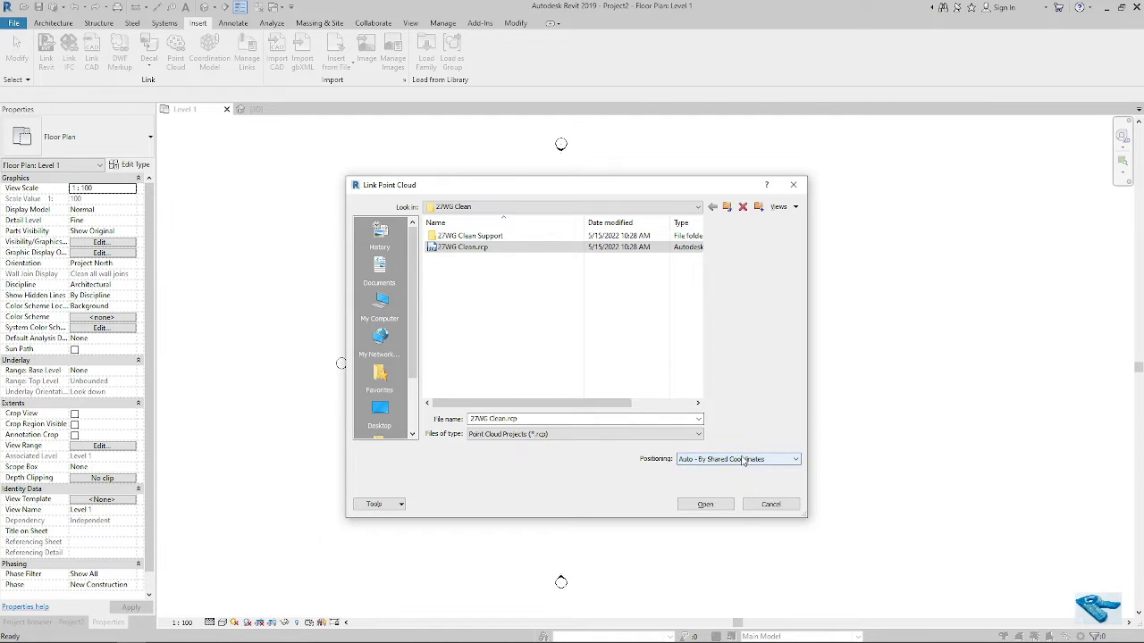
pyautogui.click(746, 460)
pyautogui.click(717, 478)
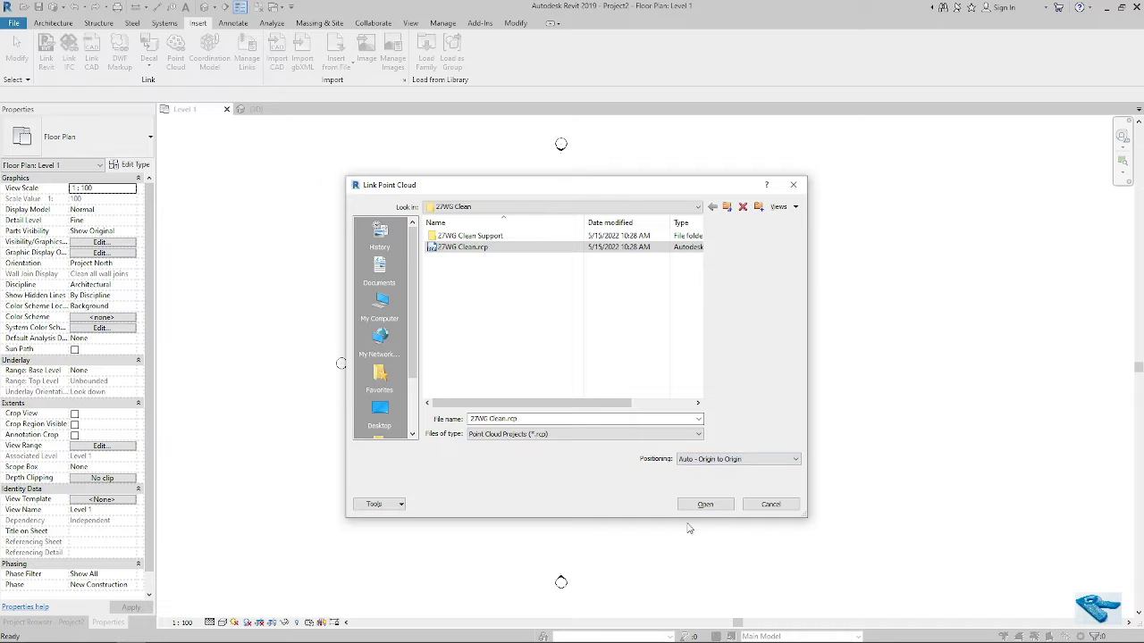
pyautogui.click(703, 504)
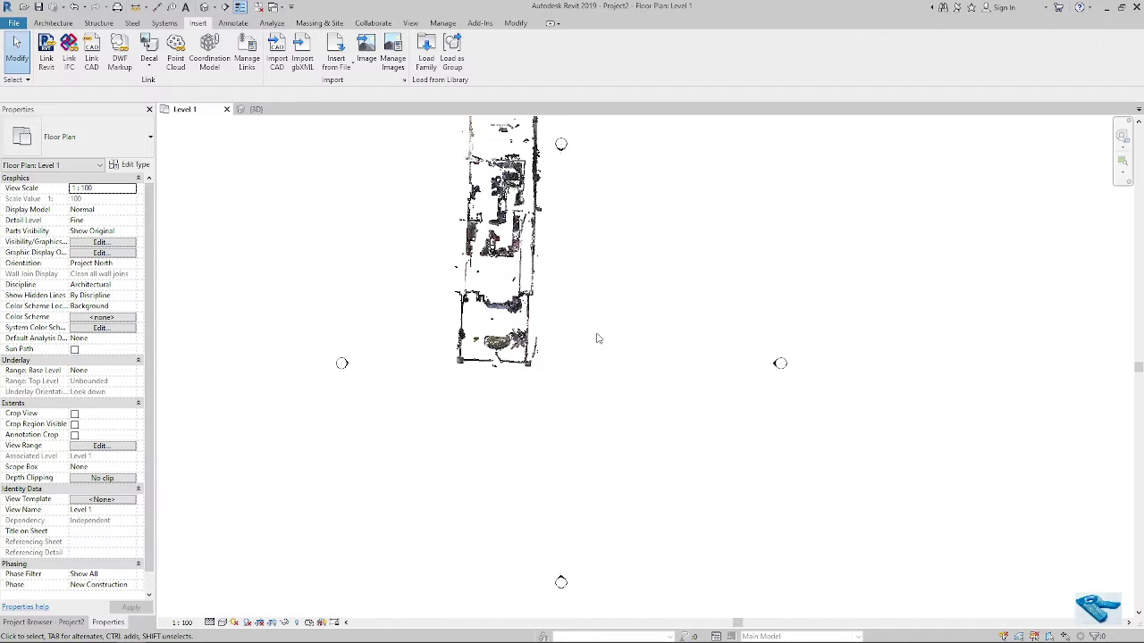
pyautogui.click(257, 109)
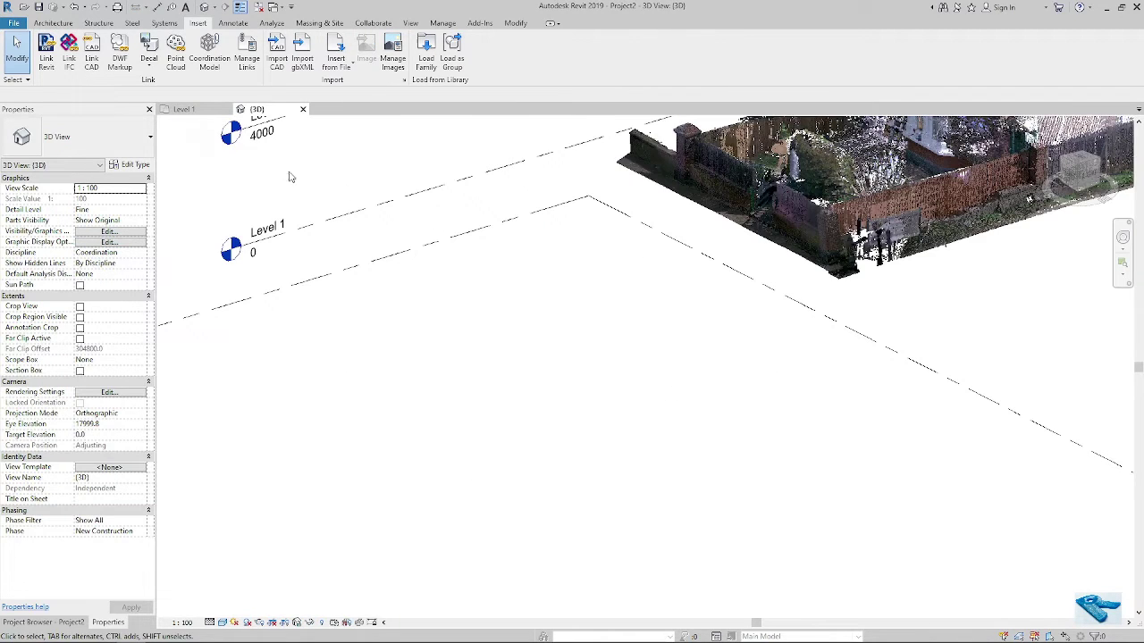
pyautogui.click(183, 109)
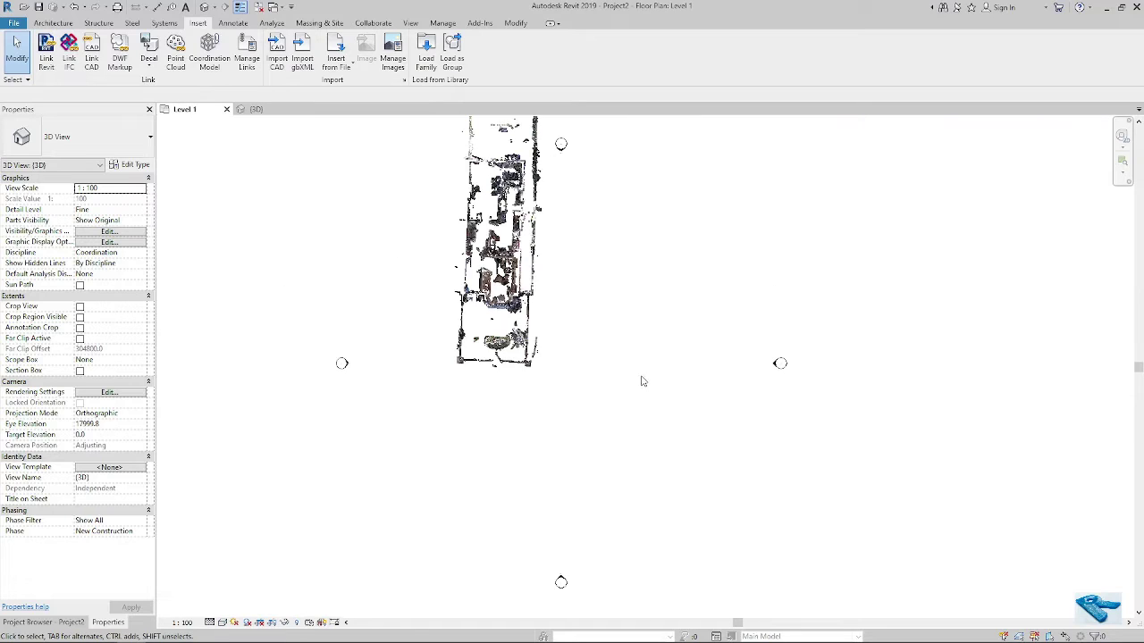
# Step: Draw a vertical building section through the full length of the relinked point cloud and open its view
pyautogui.click(225, 7)
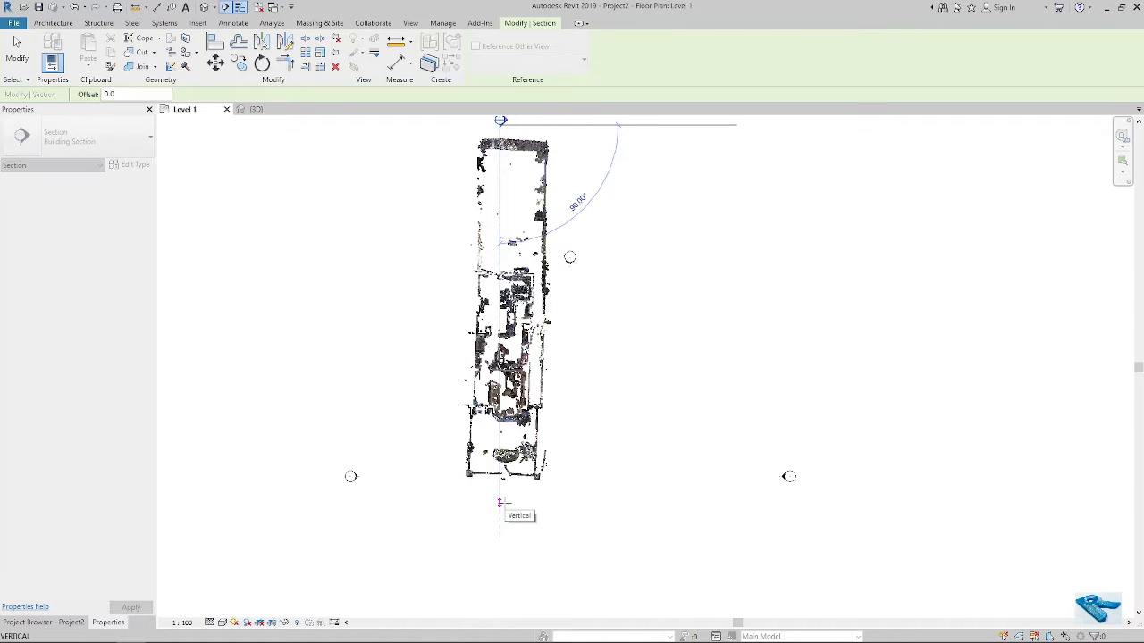
pyautogui.click(500, 268)
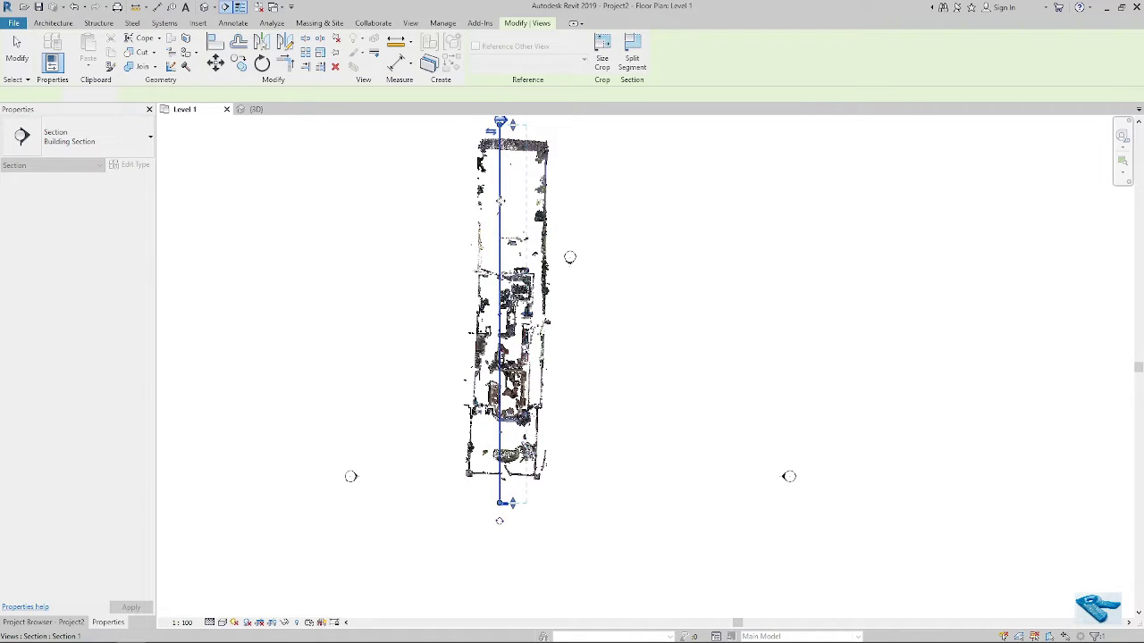
pyautogui.rightClick(500, 202)
pyautogui.click(542, 270)
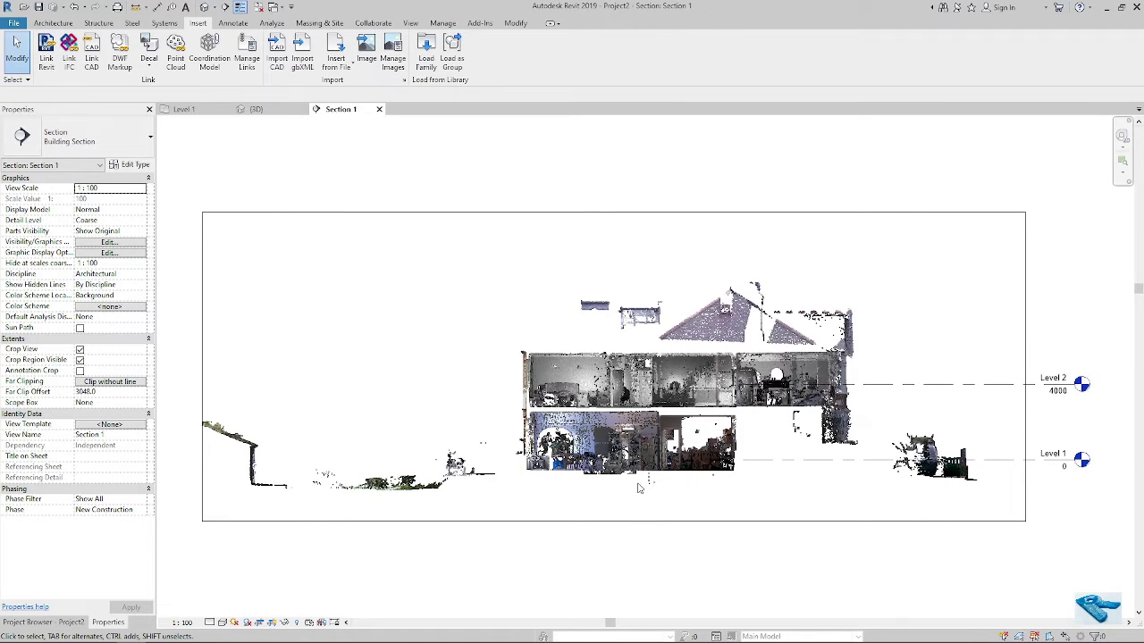
# Step: Draw a new level across the house in the section at about -719, just below Level 1
pyautogui.scroll(4, 728, 480)
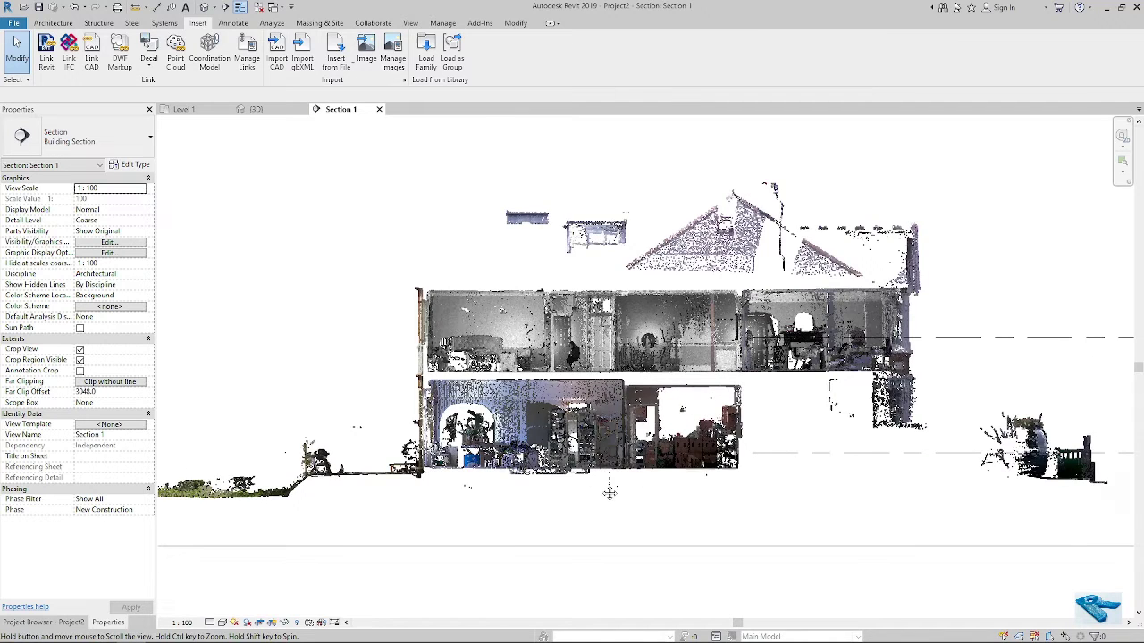
pyautogui.moveTo(609, 493); pyautogui.dragTo(427, 487, button='middle')
pyautogui.scroll(-3, 847, 454)
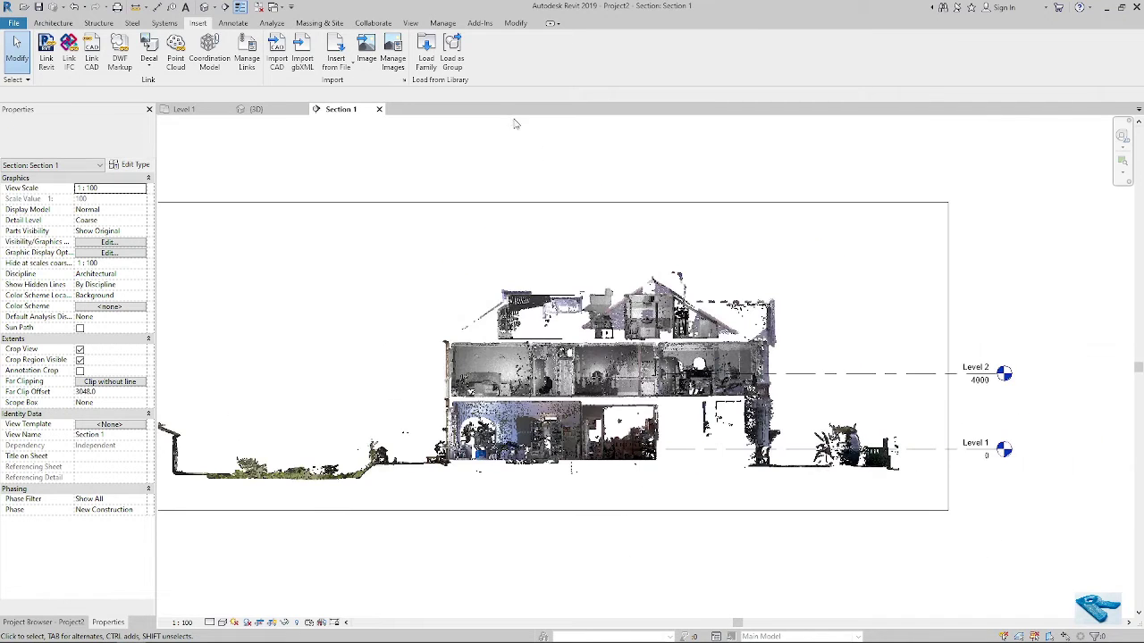
pyautogui.click(53, 24)
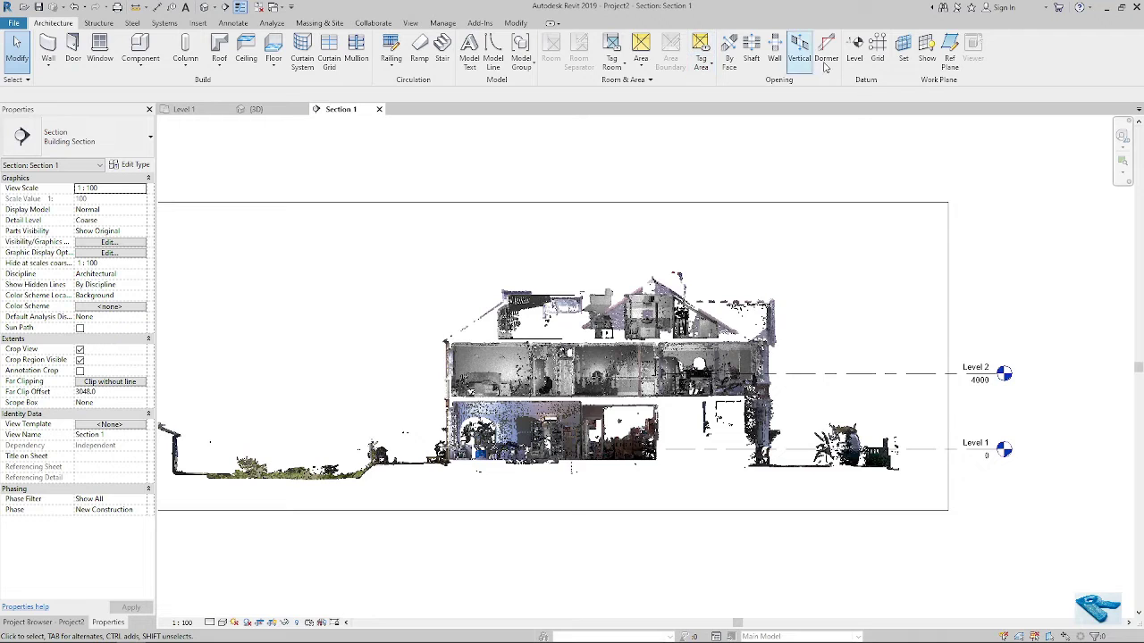
pyautogui.press('l')
pyautogui.press('l')
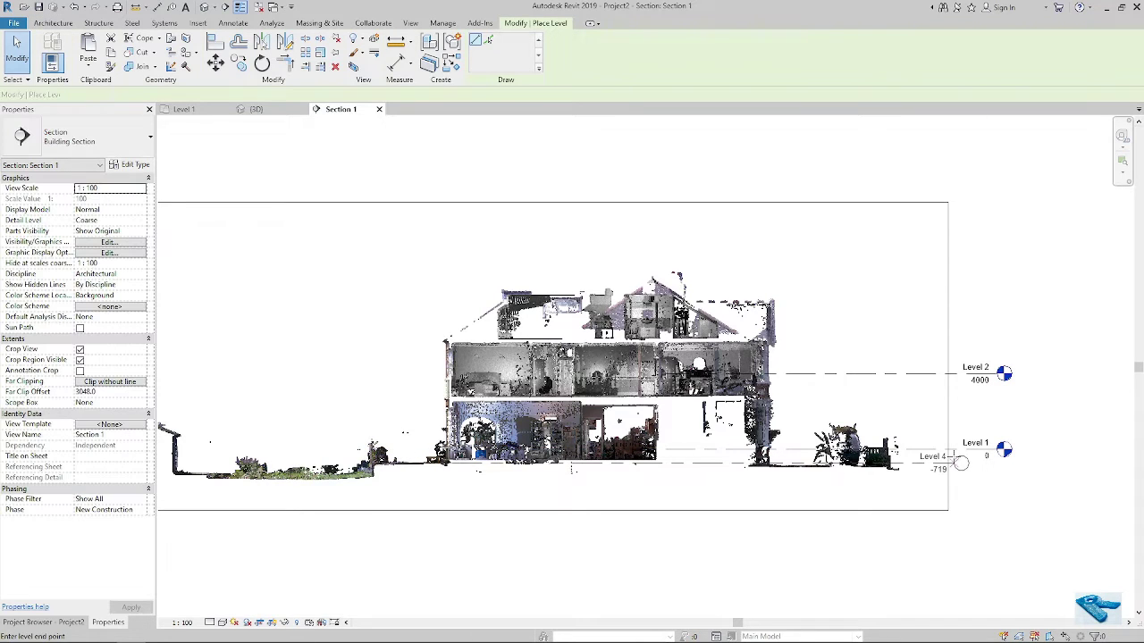
pyautogui.press('Escape')
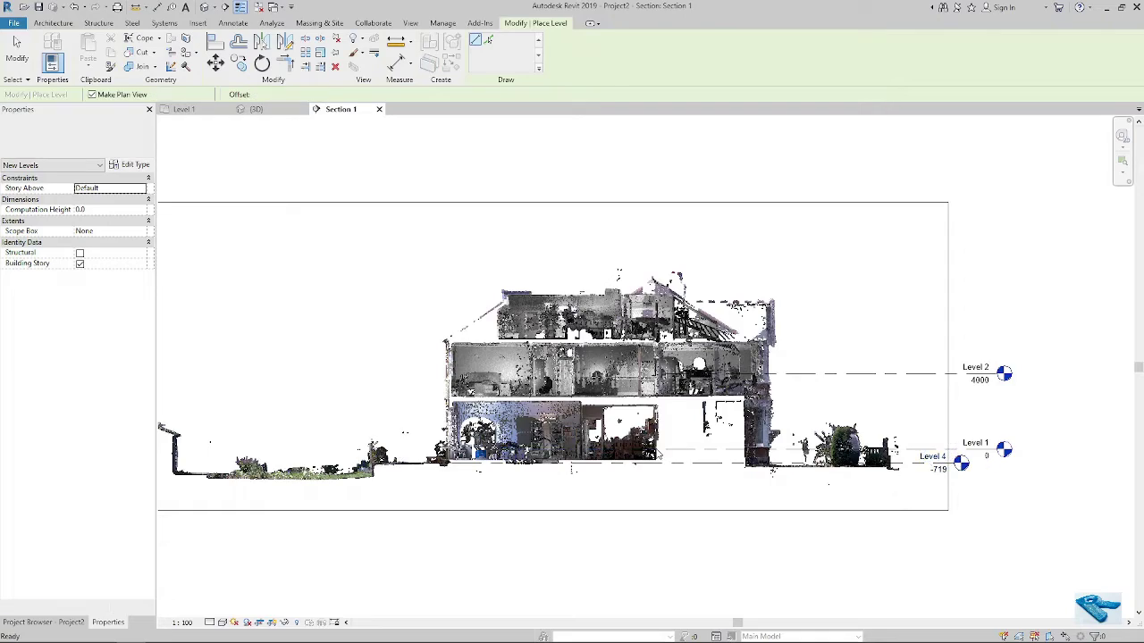
# Step: Move Level 4 onto the scanned ground-floor surface in the section and set its elevation to -535
pyautogui.scroll(4, 590, 473)
pyautogui.scroll(3, 586, 477)
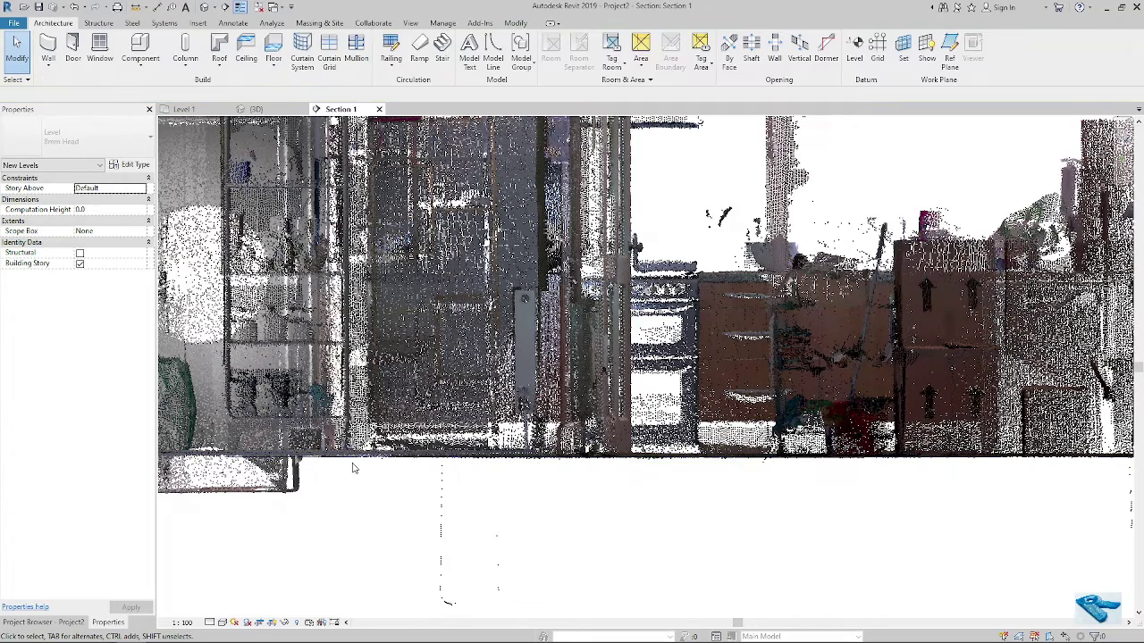
pyautogui.scroll(-4, 891, 511)
pyautogui.scroll(-1, 891, 511)
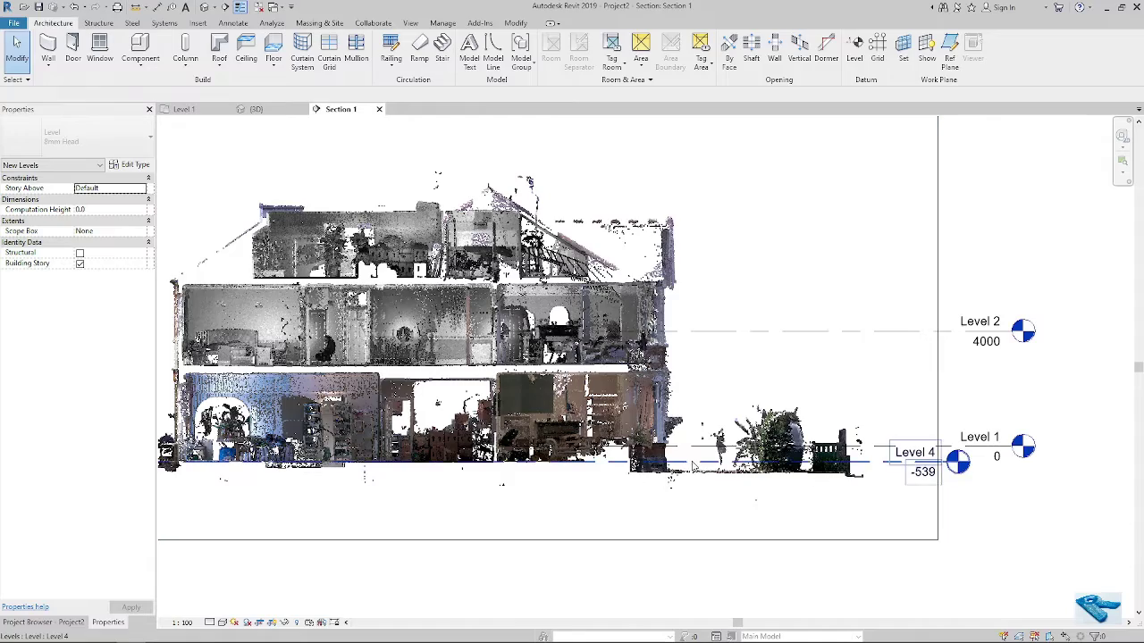
pyautogui.click(427, 459)
pyautogui.scroll(2, 427, 459)
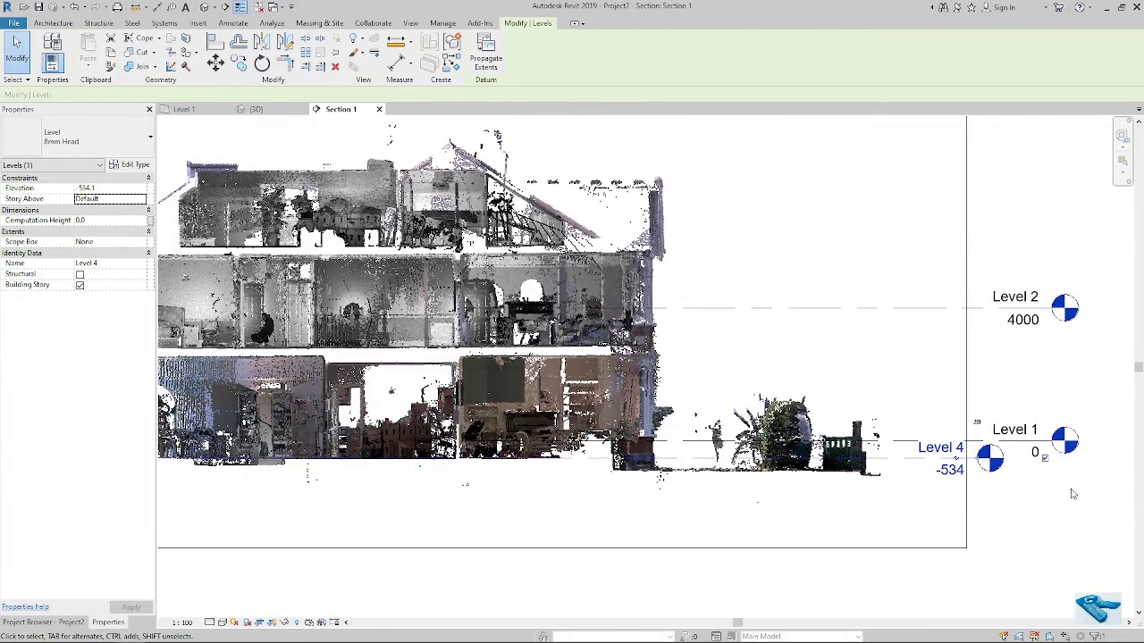
pyautogui.click(951, 469)
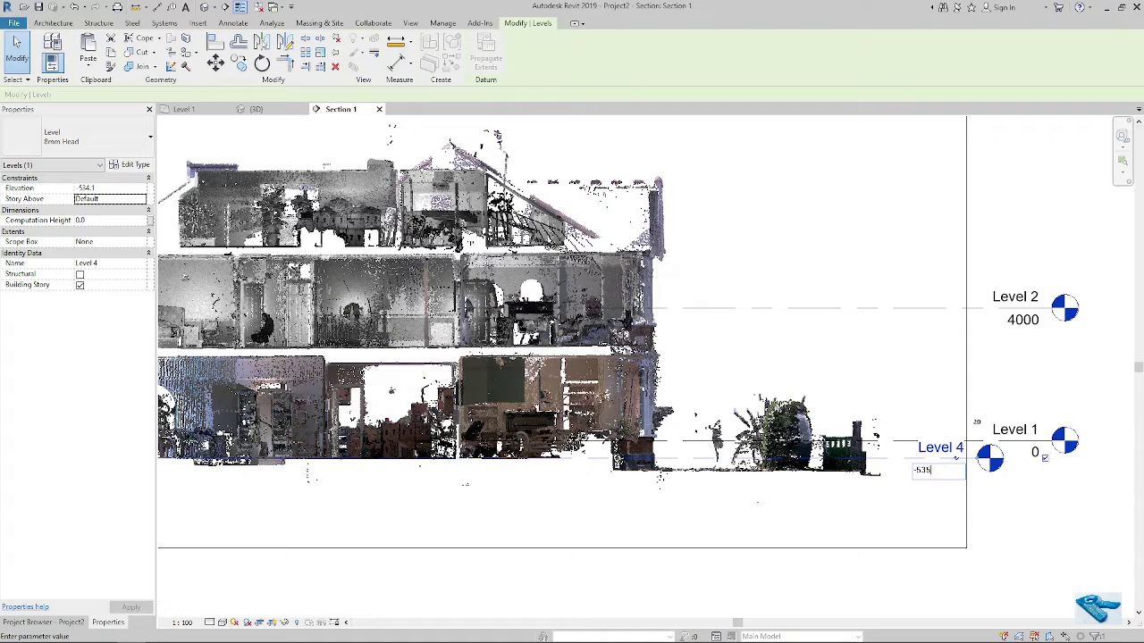
pyautogui.write('-535')
pyautogui.press('Return')
pyautogui.press('Escape')
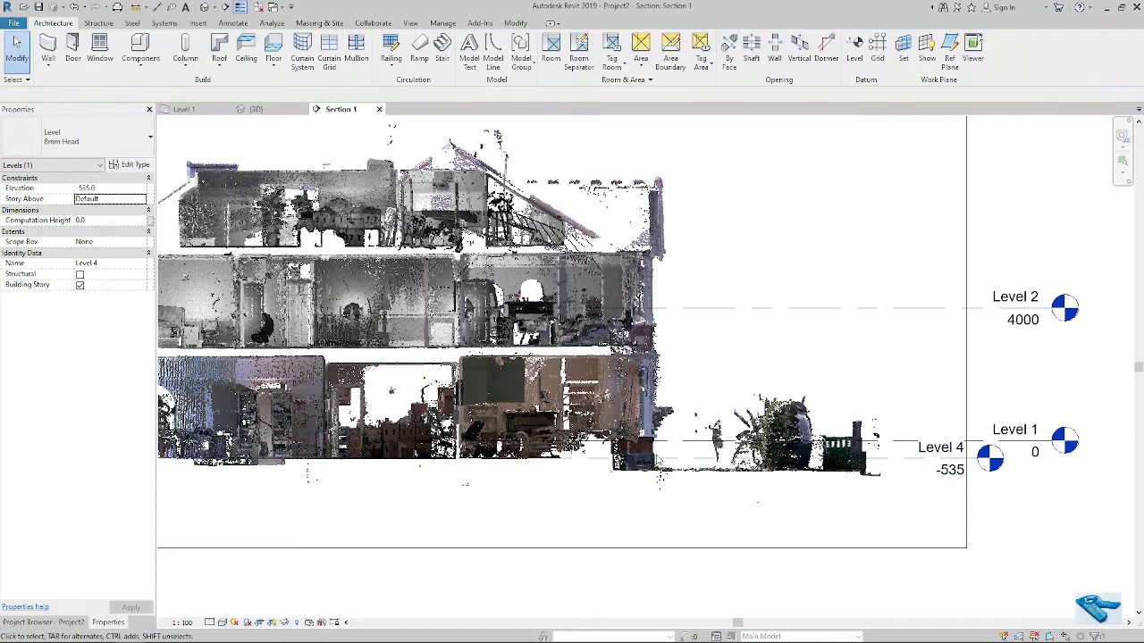
# Step: In the Level 1 floor plan, draw an L-shaped run of Generic - 200mm wall beside the scanned interior wall corner mid-house
pyautogui.scroll(-2, 934, 443)
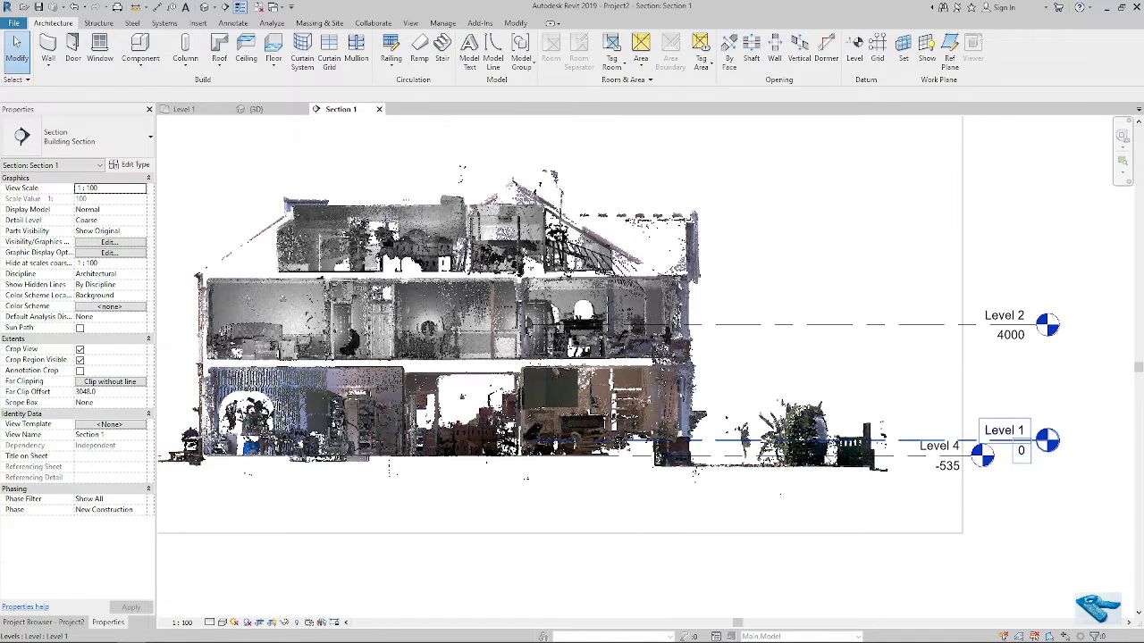
pyautogui.click(183, 109)
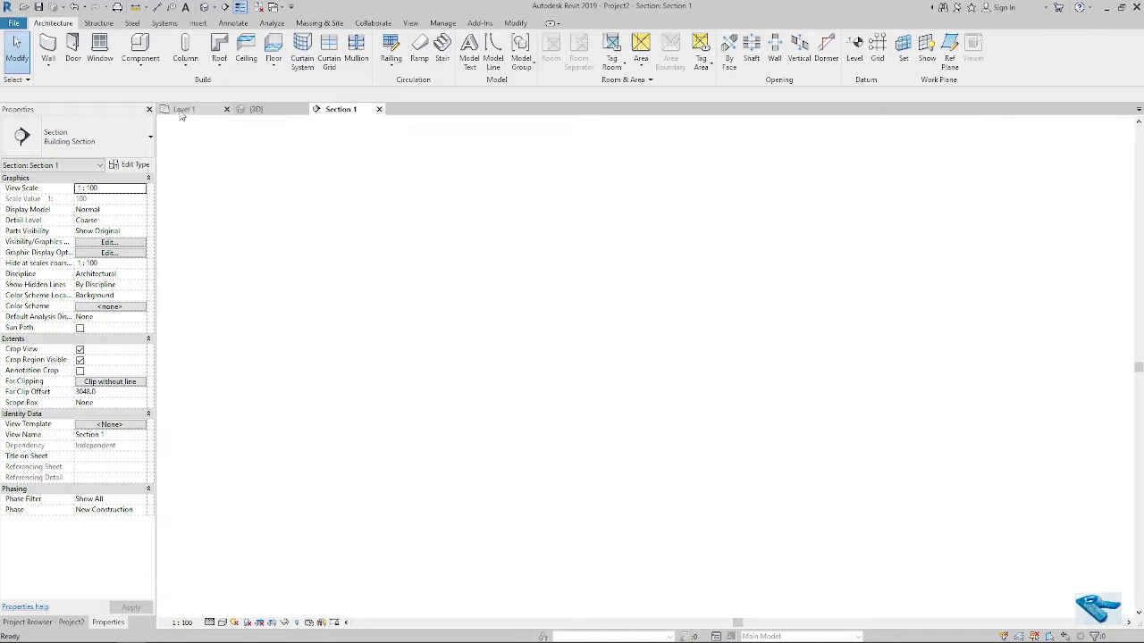
pyautogui.scroll(-2, 497, 348)
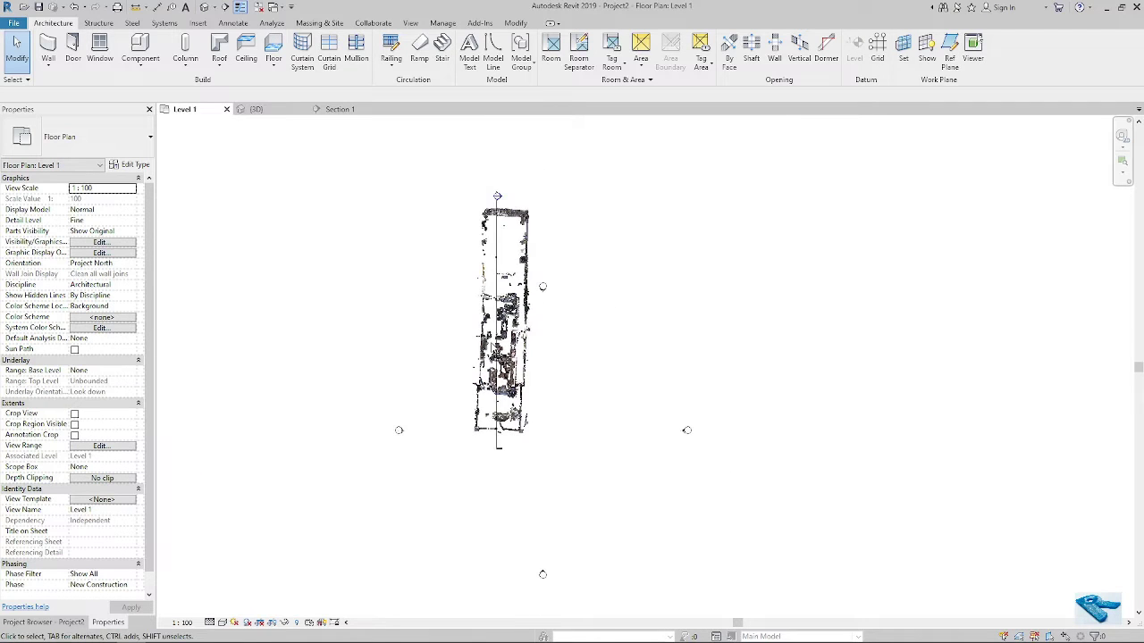
pyautogui.scroll(5, 480, 346)
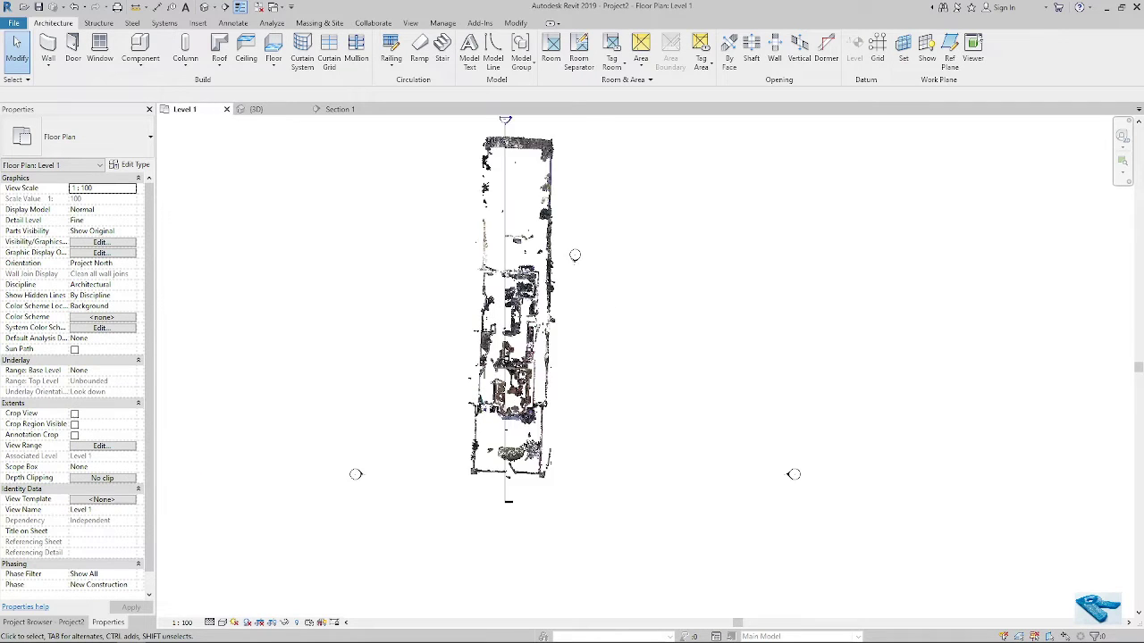
pyautogui.moveTo(706, 400); pyautogui.dragTo(671, 429, button='middle')
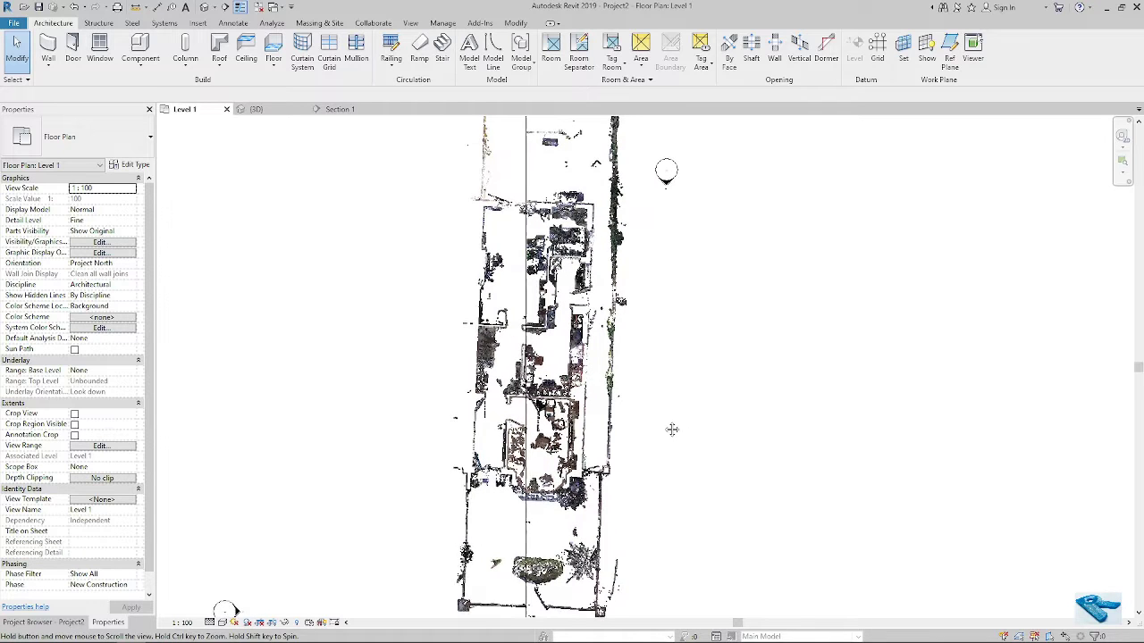
pyautogui.scroll(-3, 384, 342)
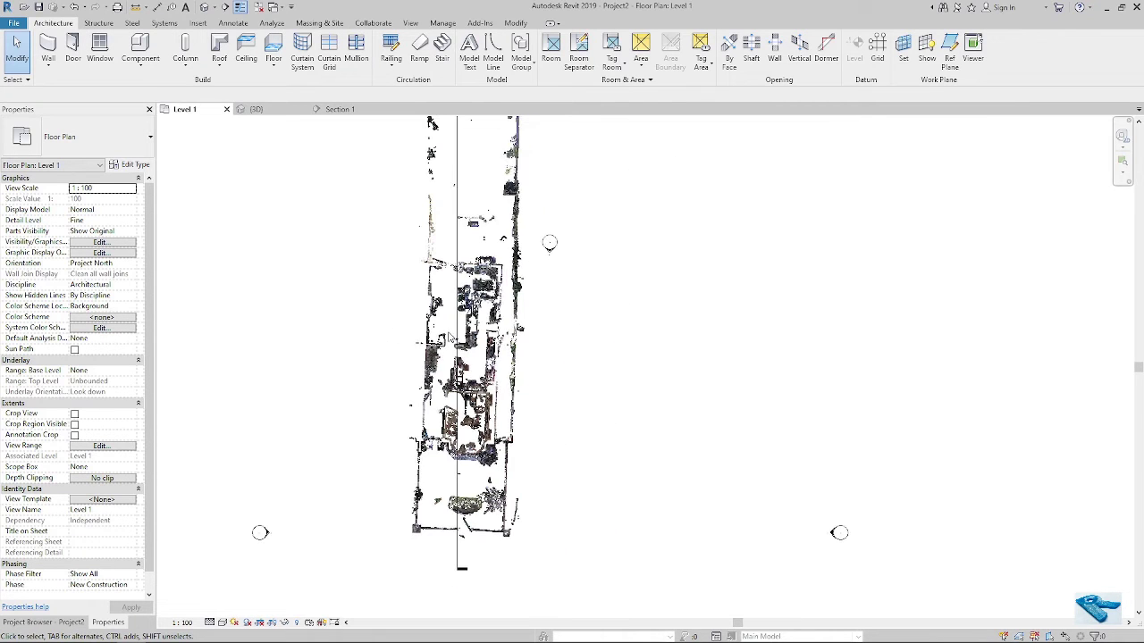
pyautogui.scroll(2, 452, 344)
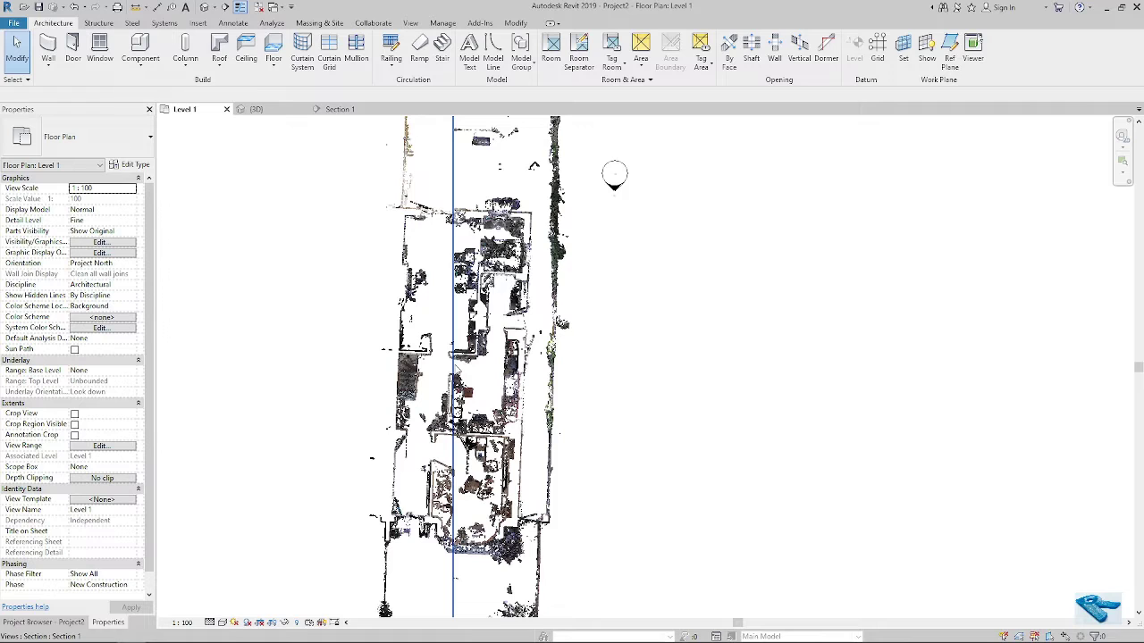
pyautogui.press('w')
pyautogui.press('a')
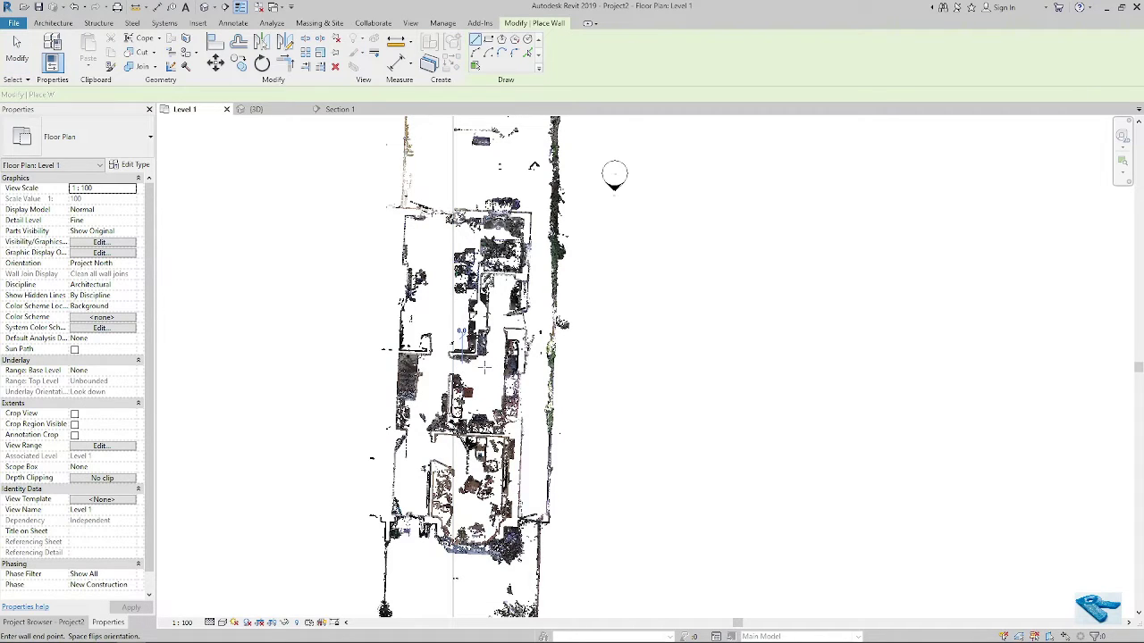
pyautogui.click(483, 366)
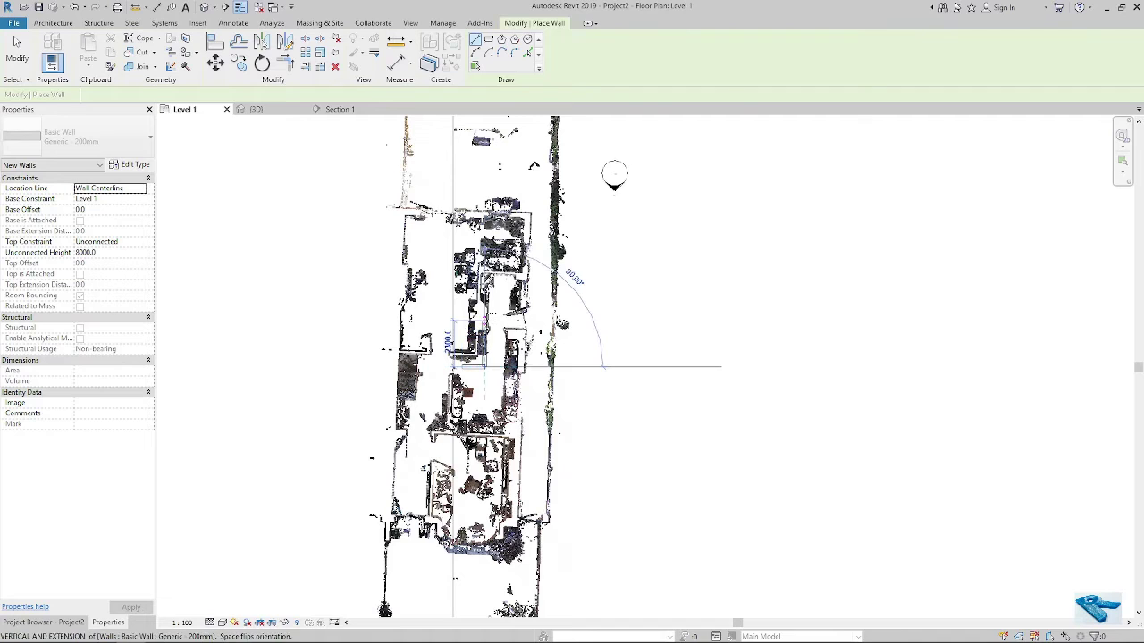
pyautogui.press('Escape')
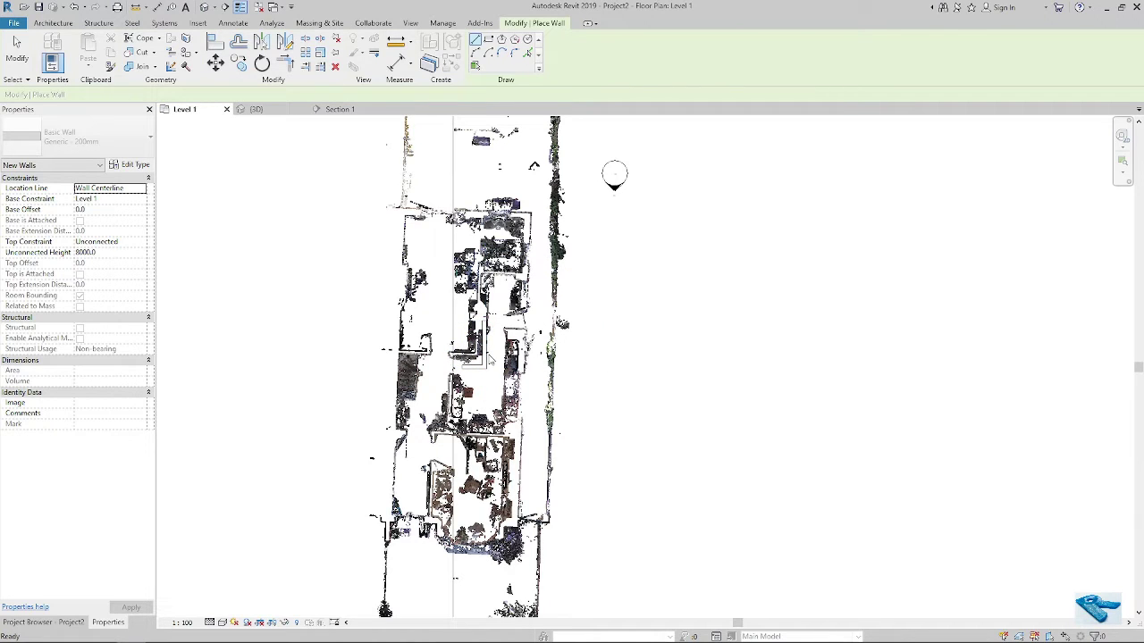
pyautogui.press('Escape')
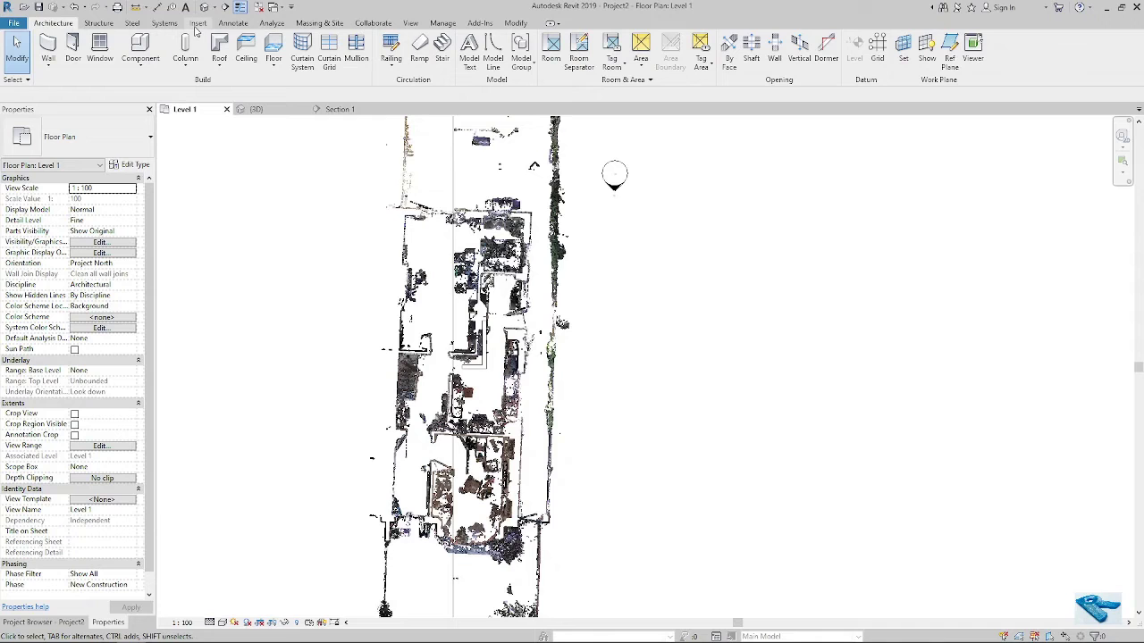
# Step: Close the 3D view, then review the positioning options for linking a point cloud and cancel without linking a file
pyautogui.click(303, 109)
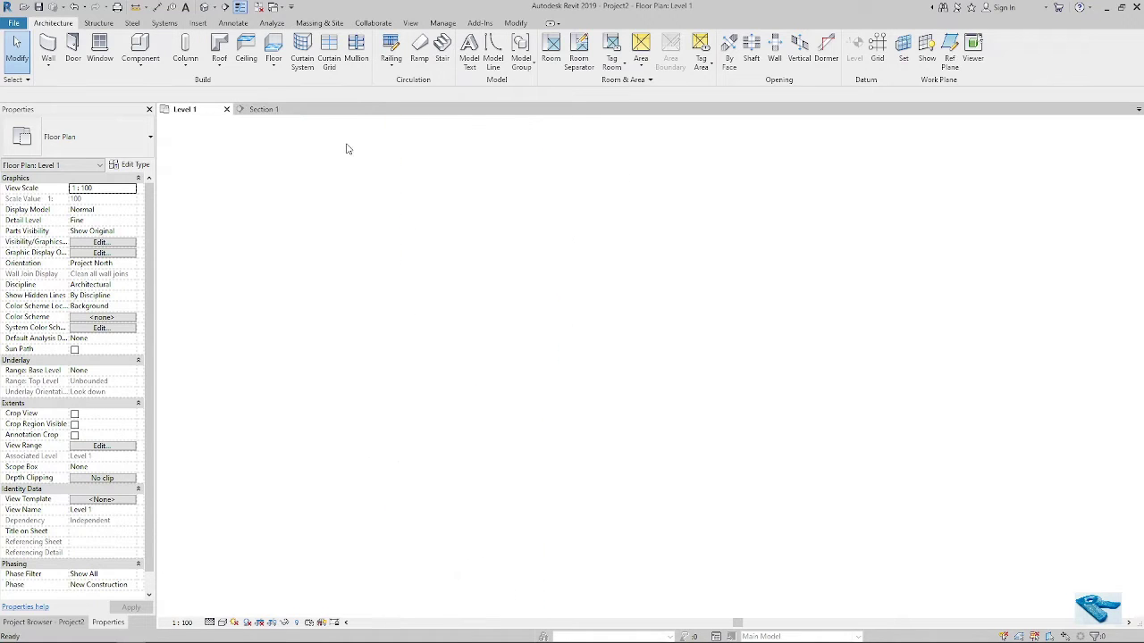
pyautogui.click(198, 23)
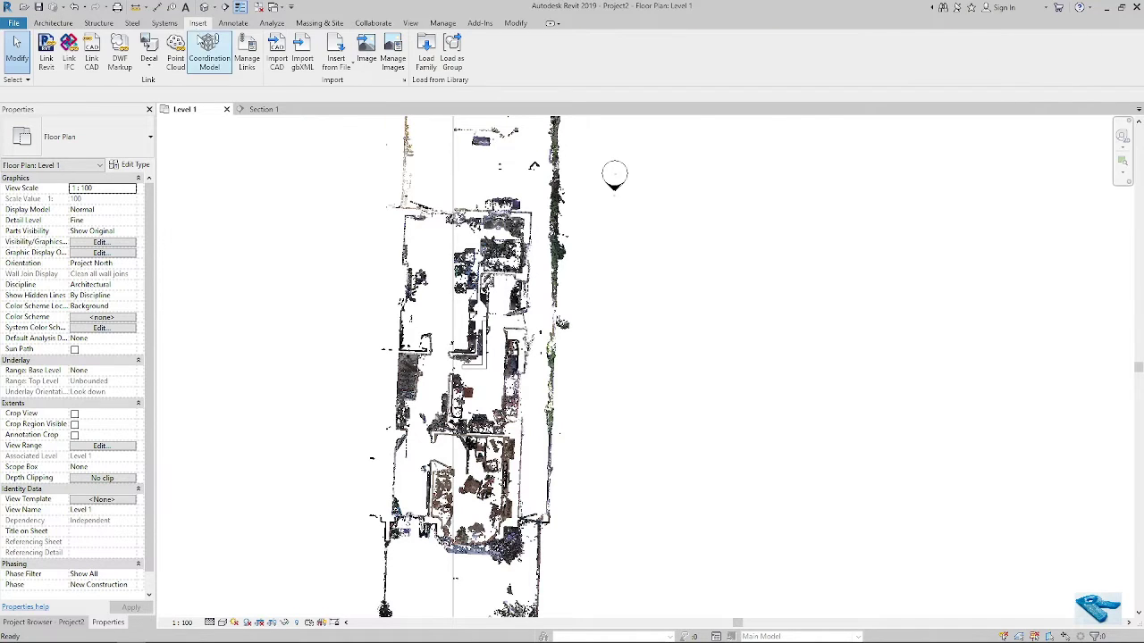
pyautogui.click(176, 56)
pyautogui.click(744, 458)
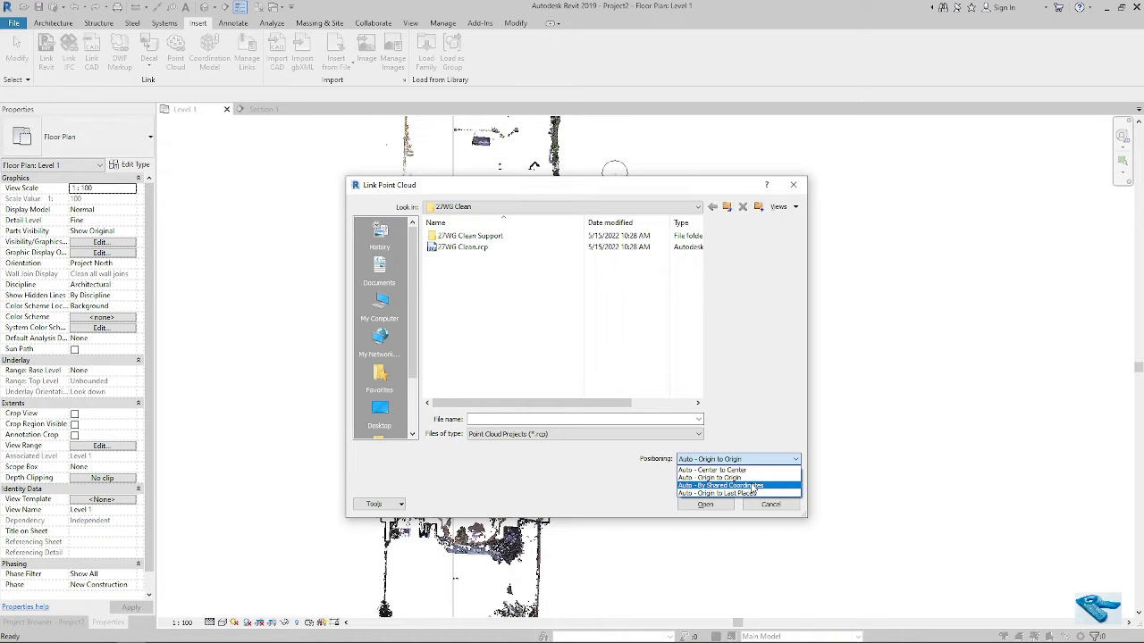
pyautogui.click(750, 460)
pyautogui.press('Escape')
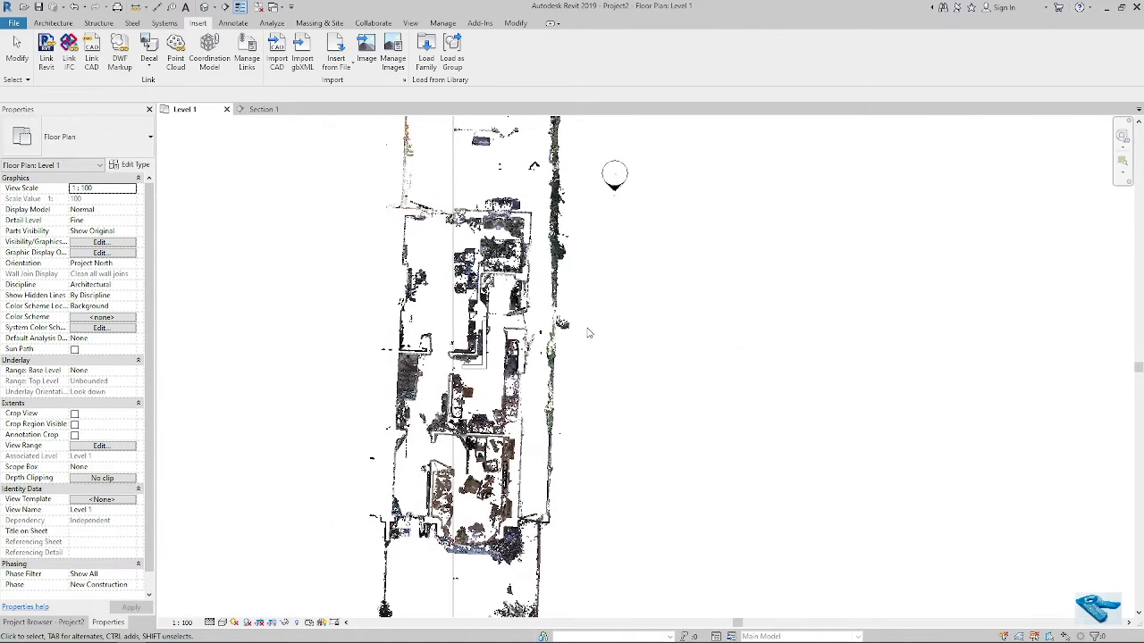
pyautogui.moveTo(440, 306); pyautogui.dragTo(513, 318, button='middle')
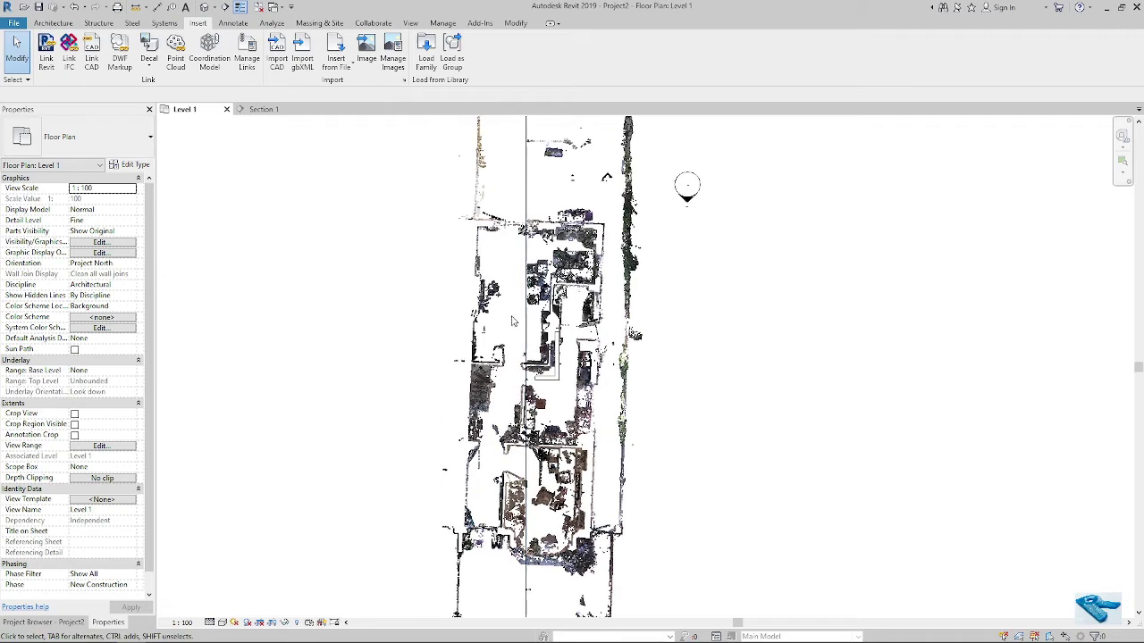